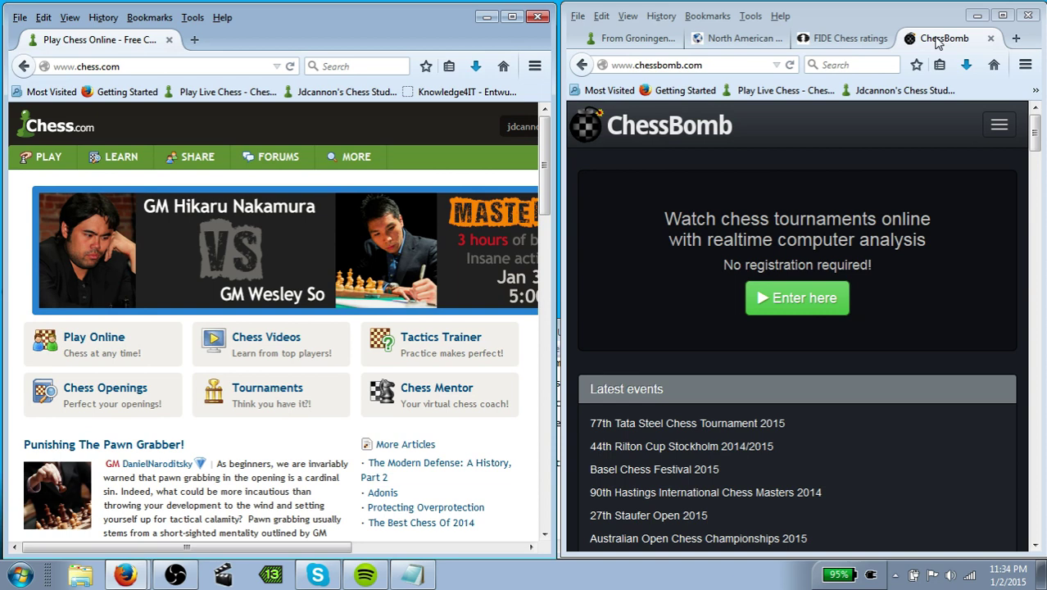
Look through the Christmas tournament round-up, the North American Open 2014 standings, the FIDE ratings search and the ChessBomb page
left_click(637, 39)
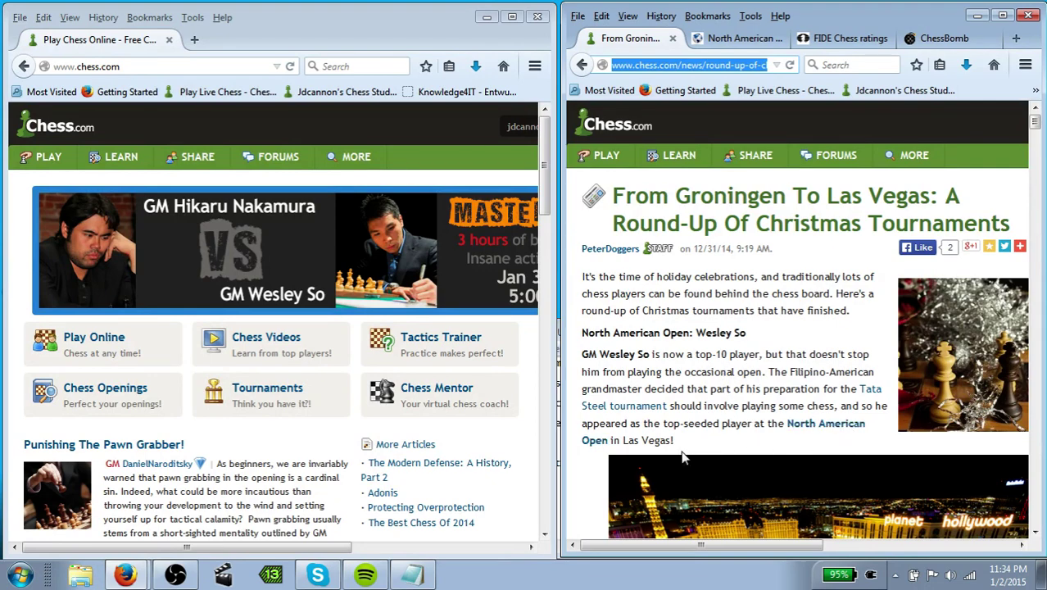
left_click(730, 37)
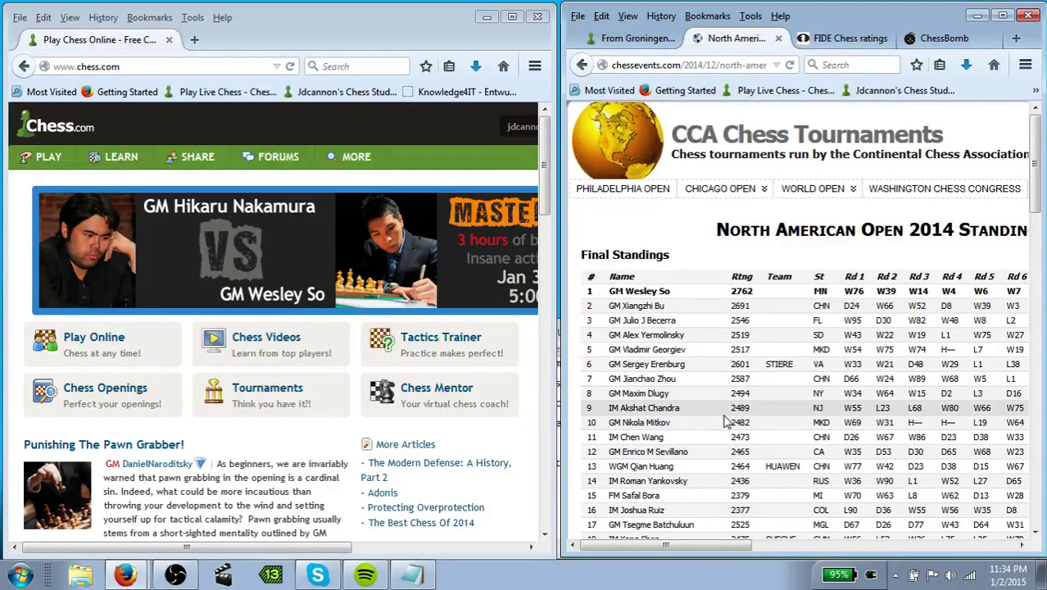
scroll(699, 259, "down", 6)
scroll(698, 259, "up", 6)
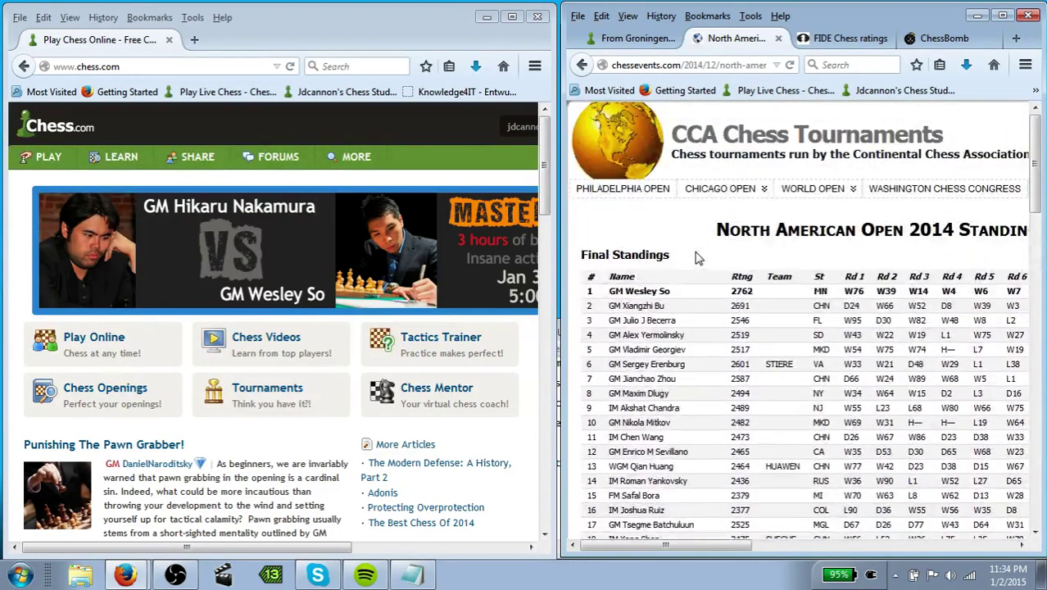
left_click(849, 41)
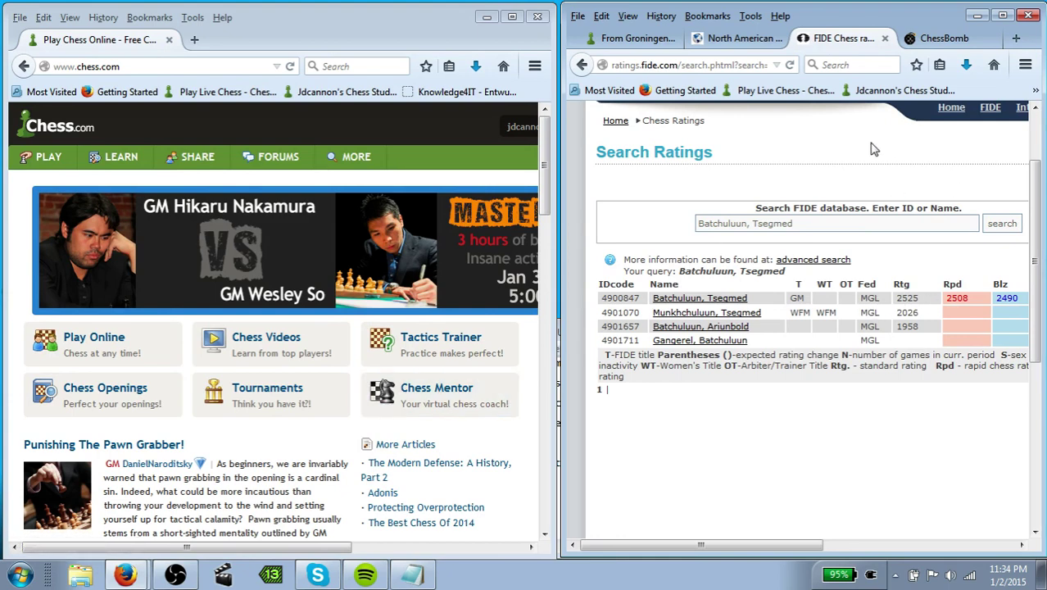
left_click(942, 40)
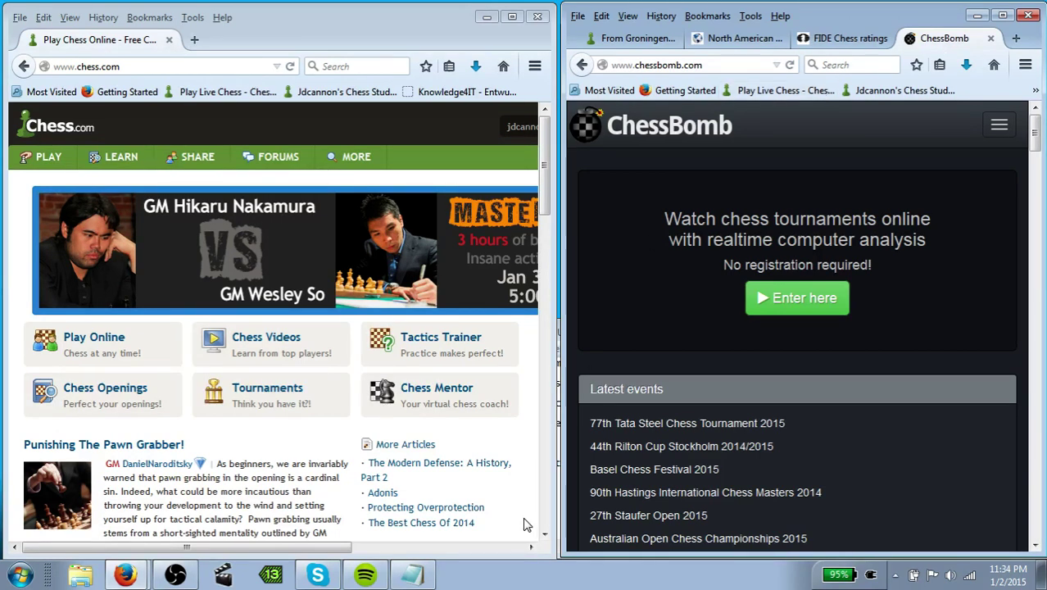
Bring up the Notepad notes about the So vs Batchuluun game and shift the window fully into view
left_click(424, 577)
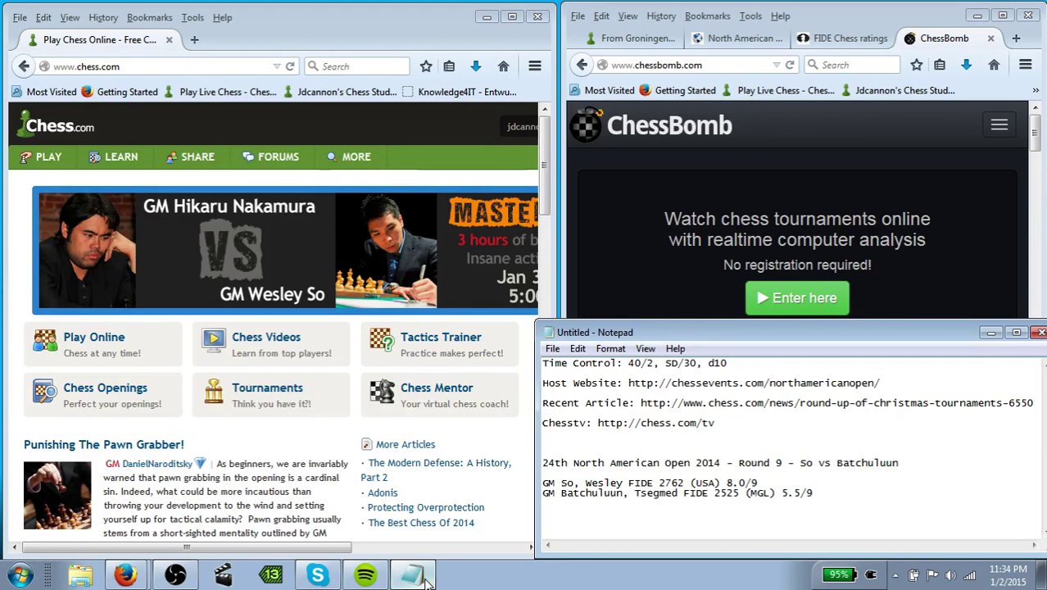
left_click_drag(804, 339, 784, 332)
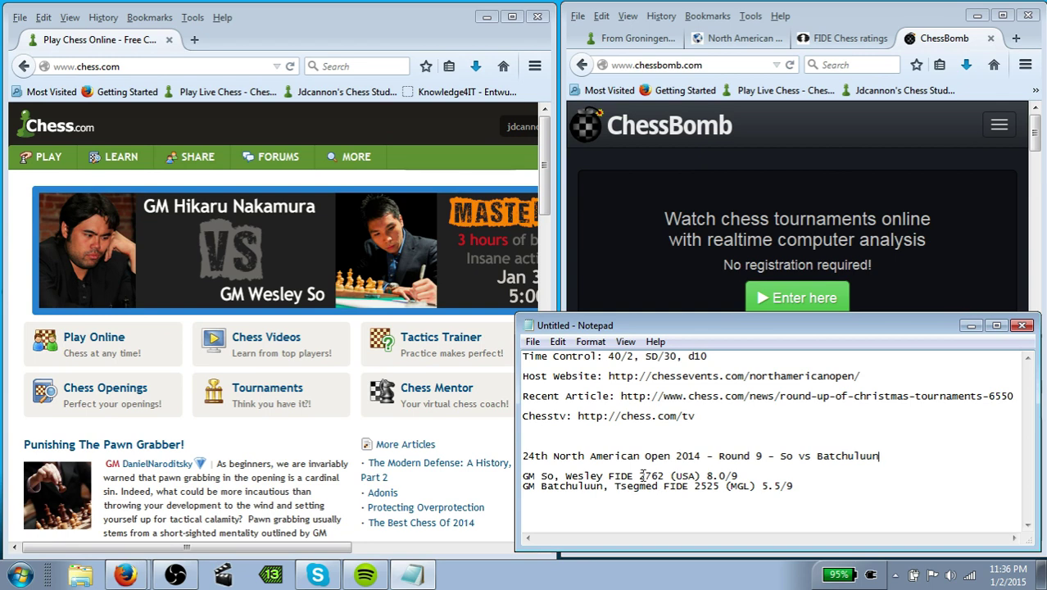
left_click(638, 475)
key("shift+Home")
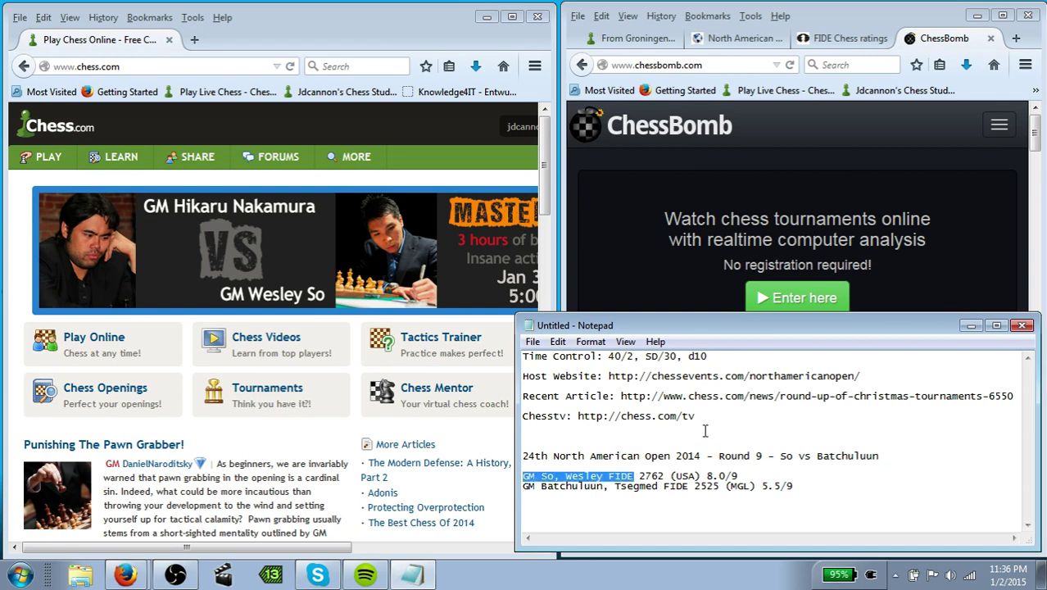
left_click(636, 475)
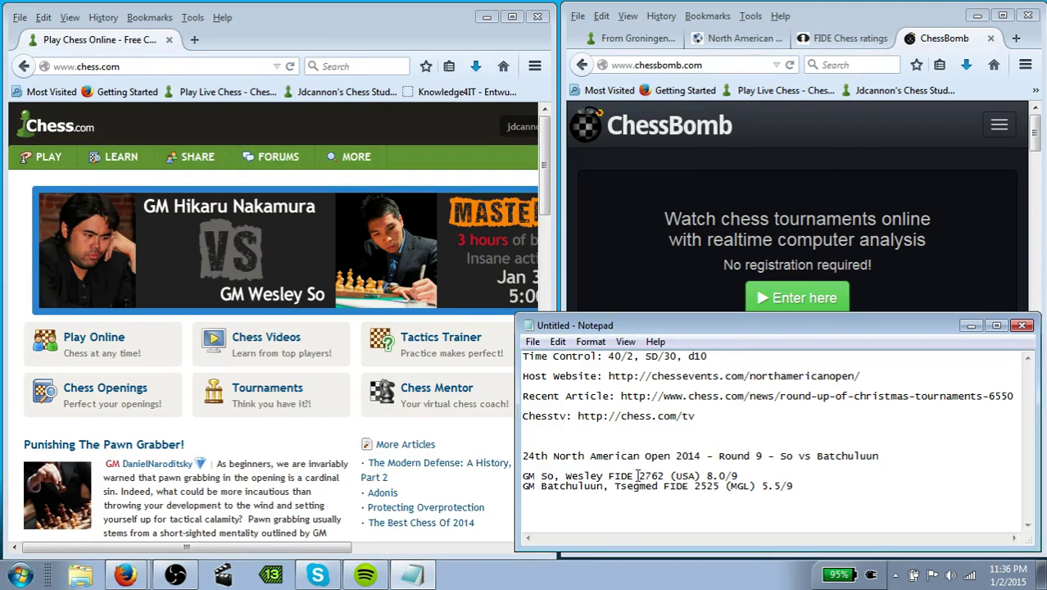
type("Blitz")
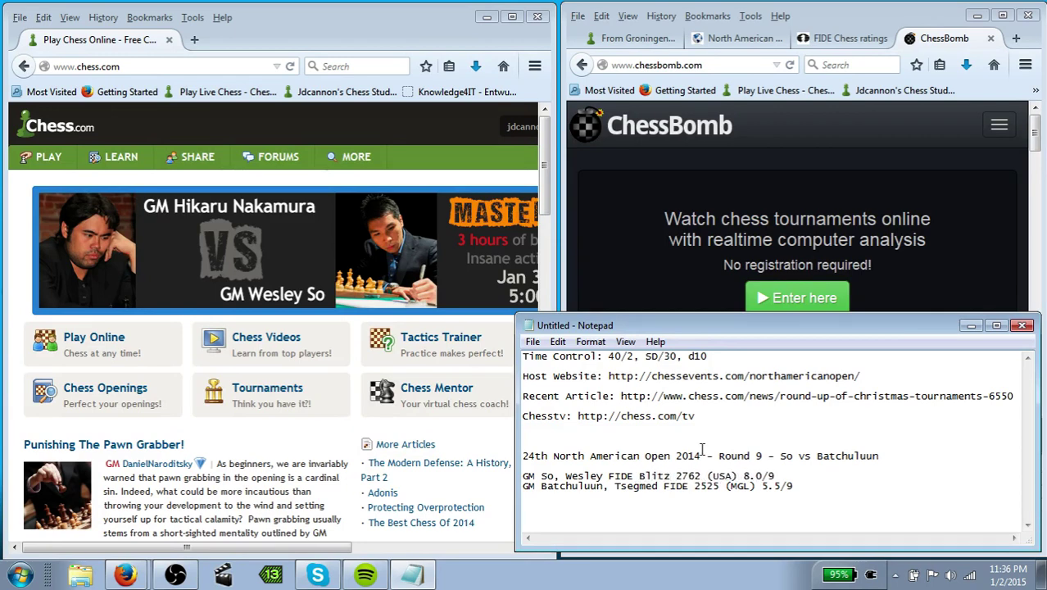
key("BackSpace")
key("BackSpace")
key("BackSpace")
key("BackSpace")
key("BackSpace")
key("BackSpace")
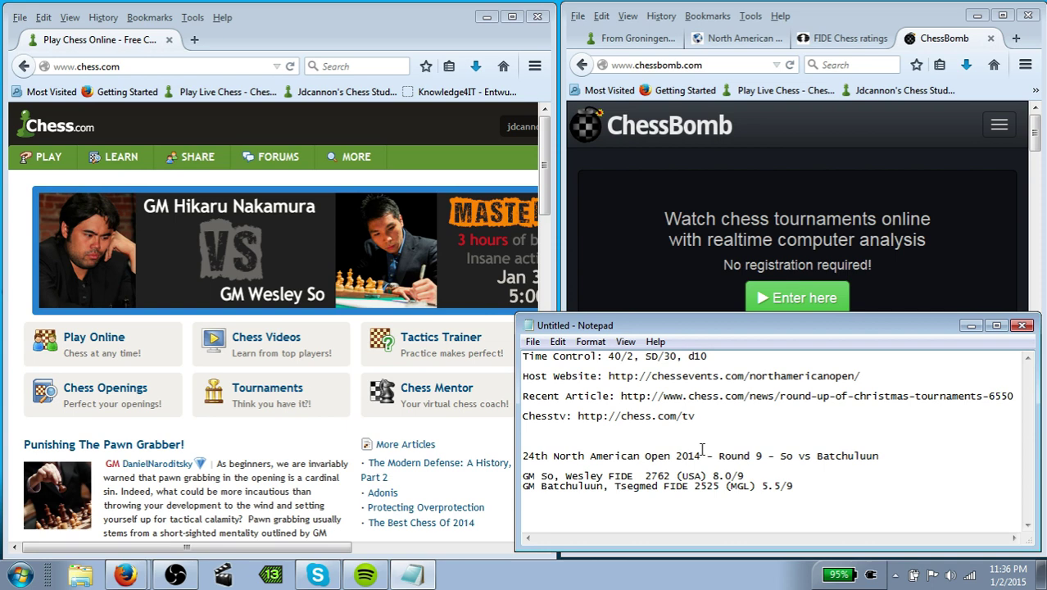
key("BackSpace")
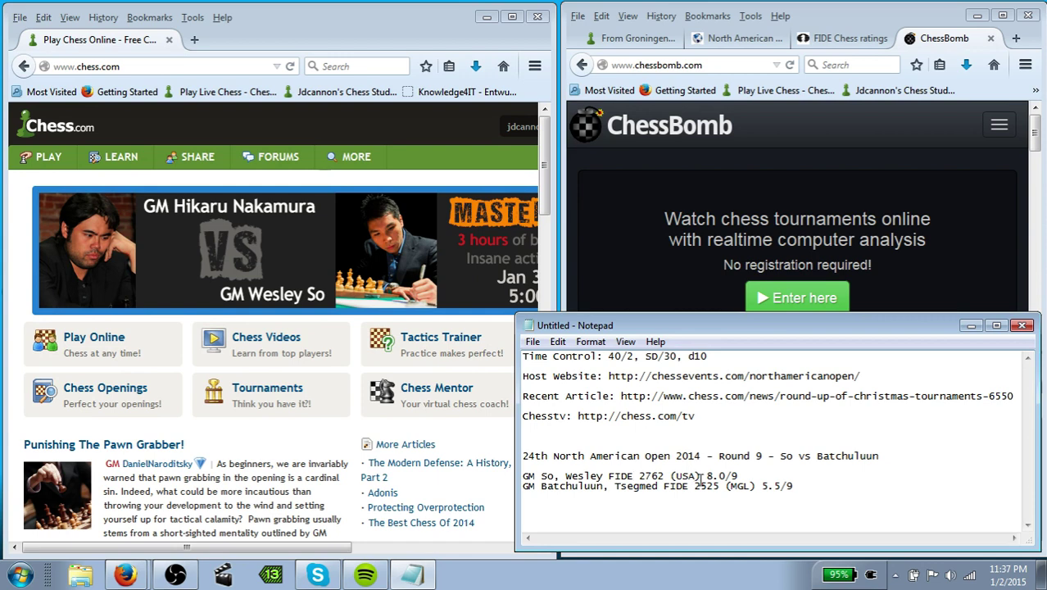
Examine the tournament scores listed beside the two players in the notes
left_click_drag(706, 476, 739, 475)
left_click(762, 477)
double_click(721, 476)
double_click(773, 486)
double_click(719, 476)
Switch to the Chess.com browser window and launch the Live Chess playing area
left_click(399, 21)
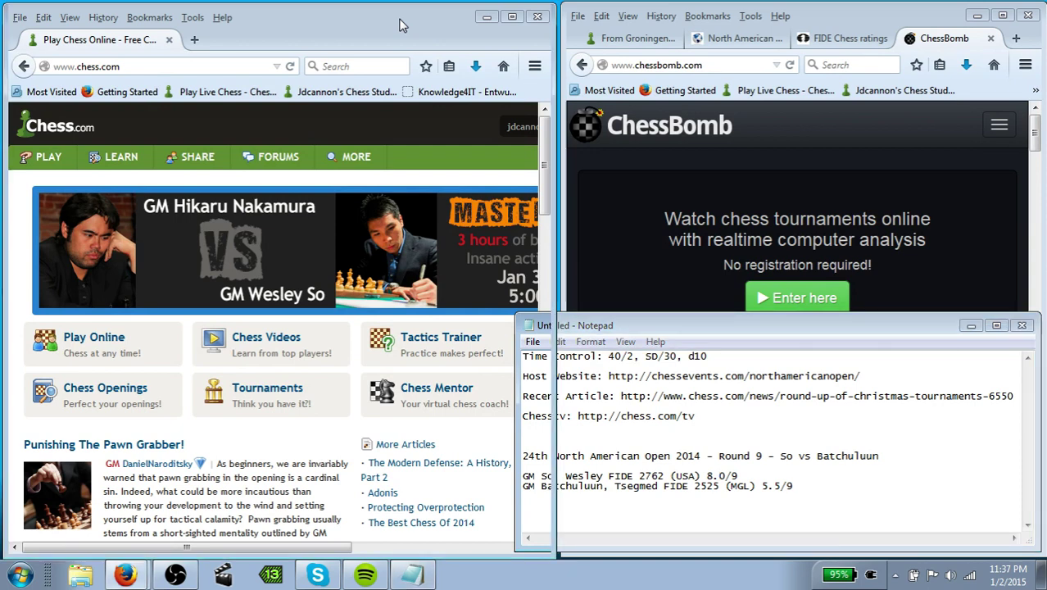
mouse_move(45, 158)
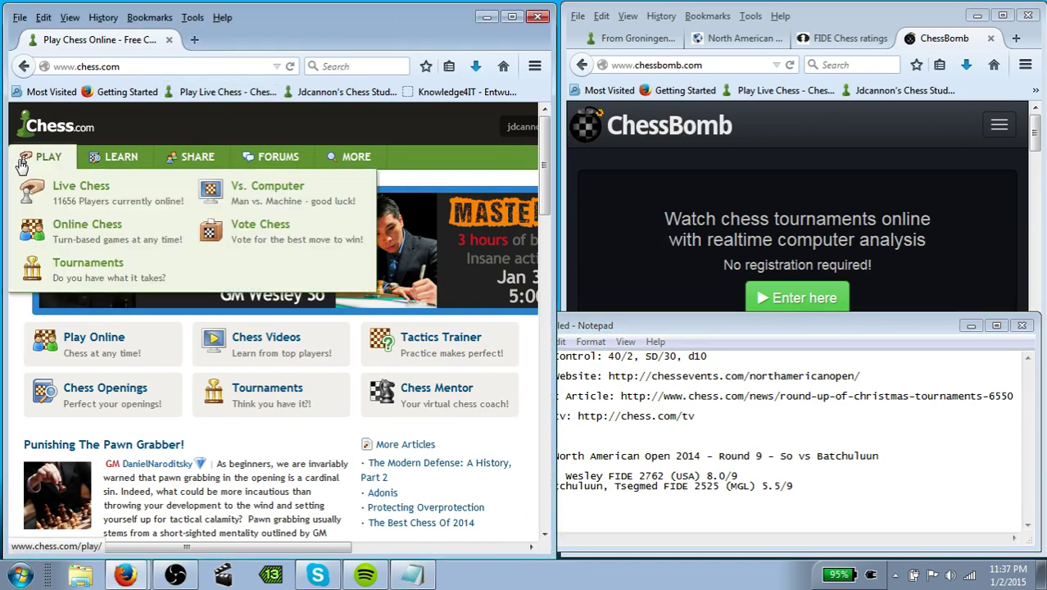
left_click(69, 185)
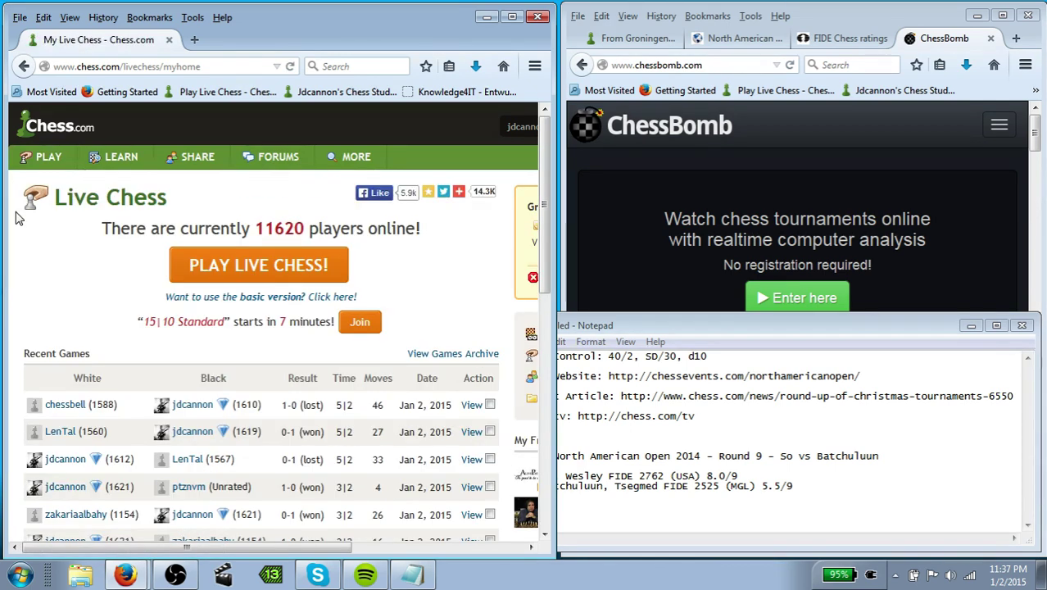
mouse_move(45, 156)
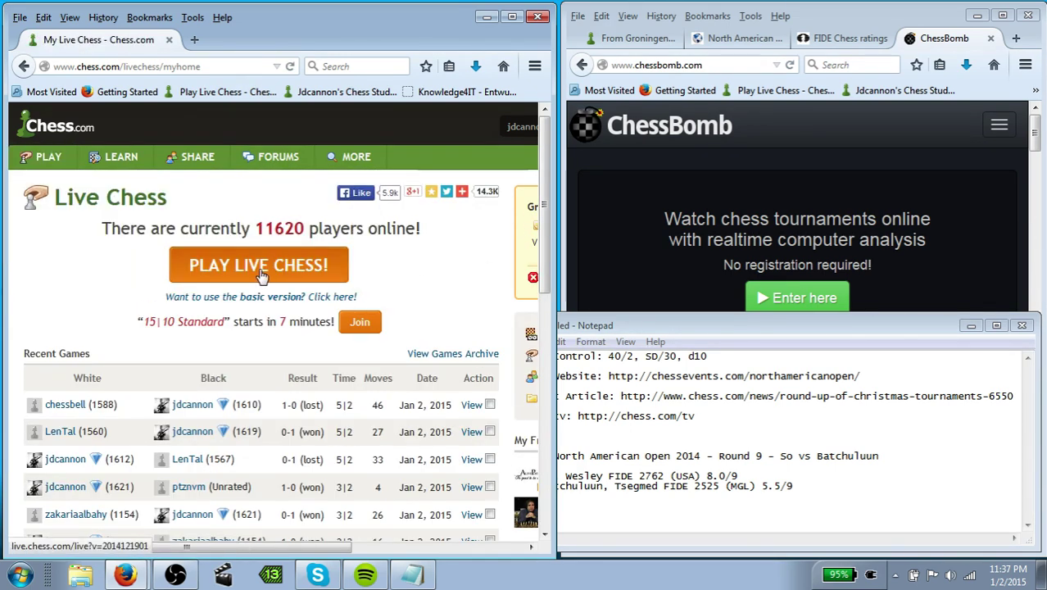
left_click(254, 270)
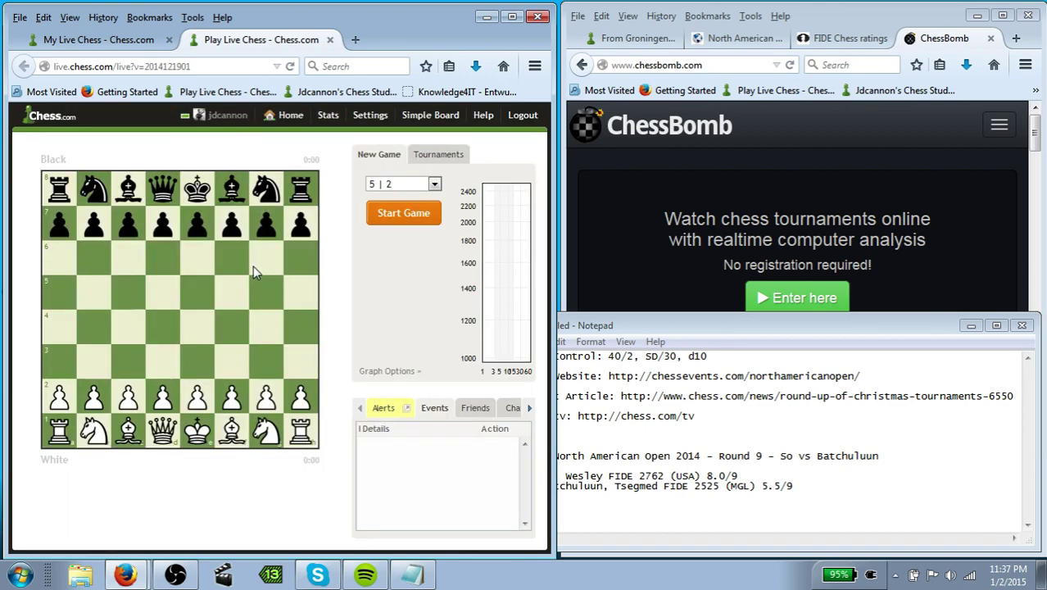
Set the new game type to Analysis and open the setup dialog for a new analysis board
left_click(434, 184)
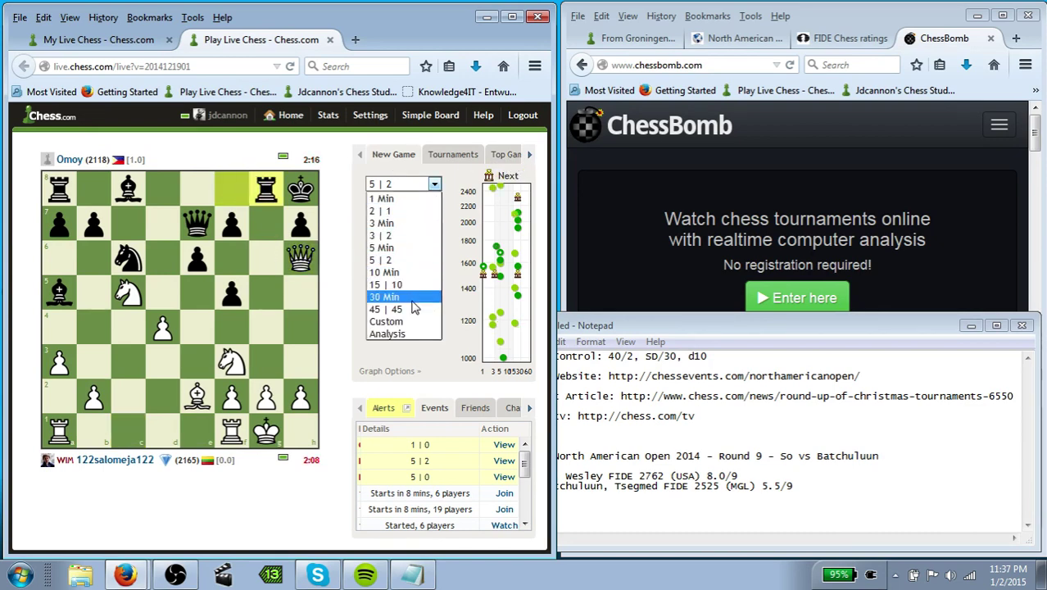
left_click(404, 334)
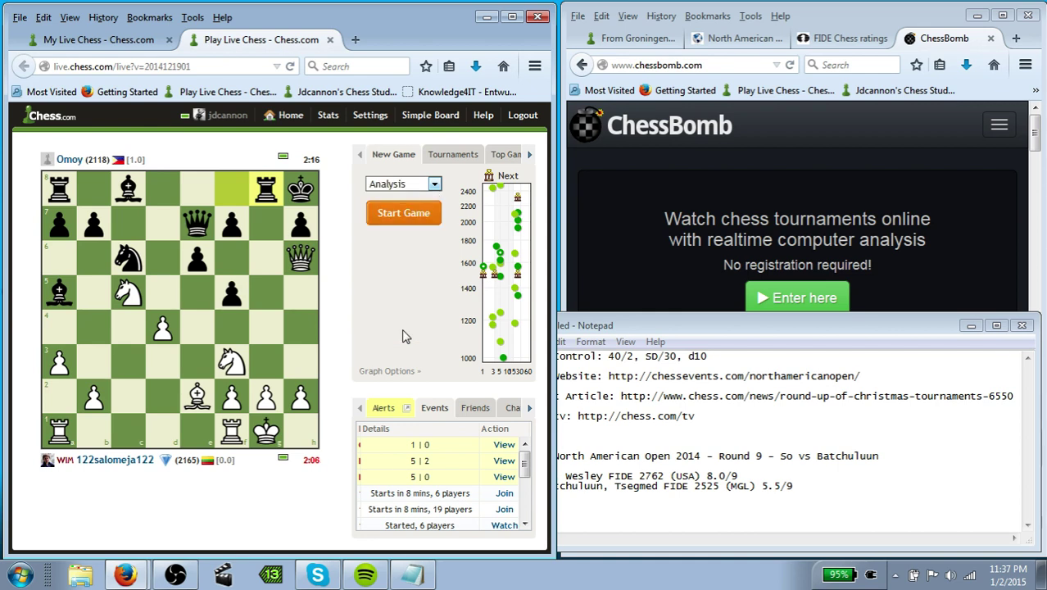
left_click(404, 215)
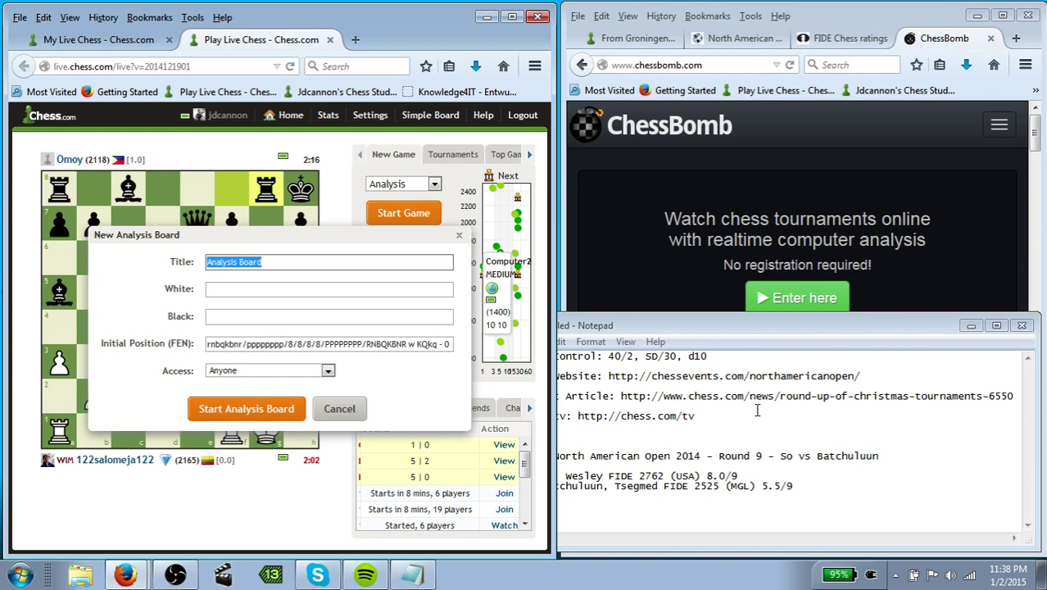
Replace the analysis board's title with "24th North American Open 2014 - Round 9 - So vs Batchuluun" copied from the notes
left_click(828, 417)
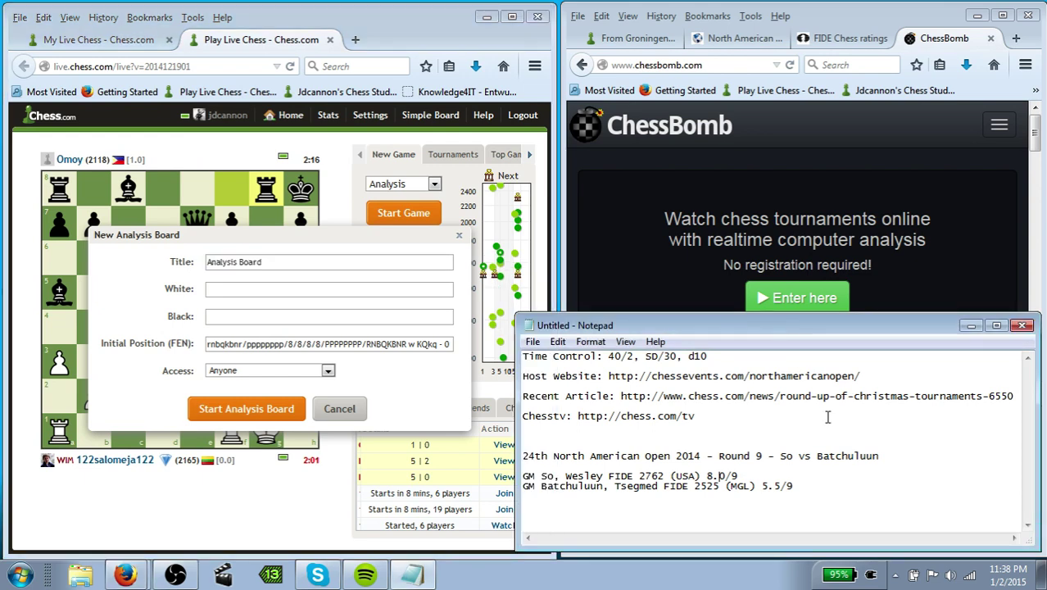
left_click(276, 276)
left_click(170, 262)
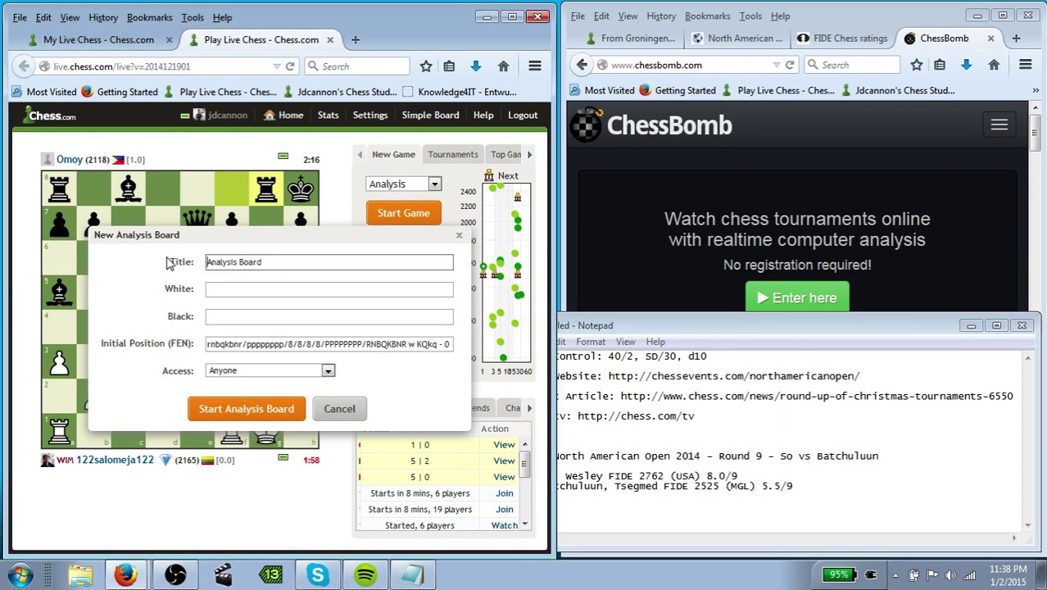
left_click(196, 263)
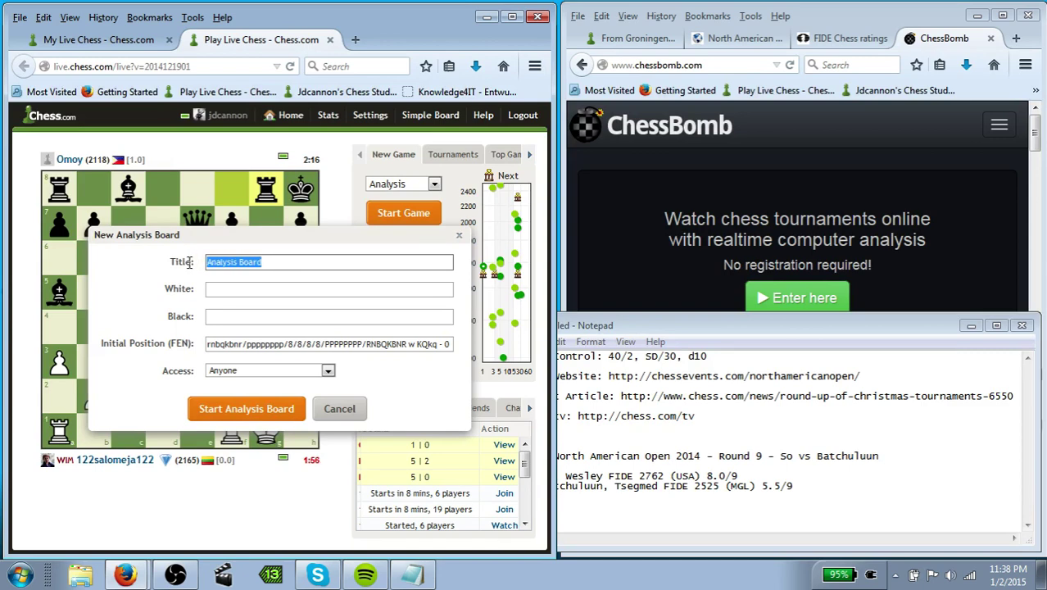
key("BackSpace")
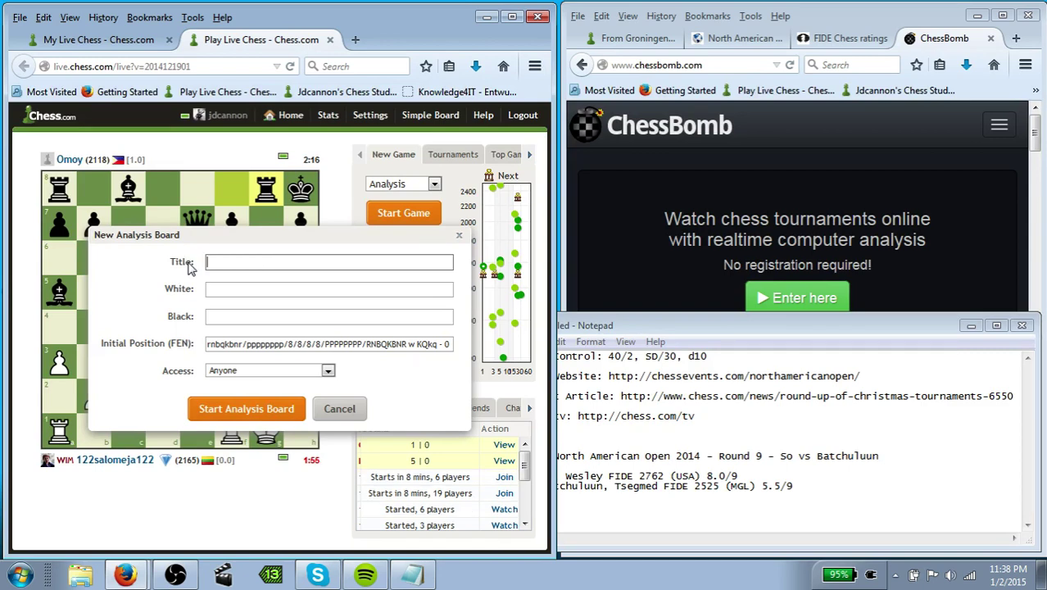
left_click(717, 486)
left_click_drag(882, 456, 491, 457)
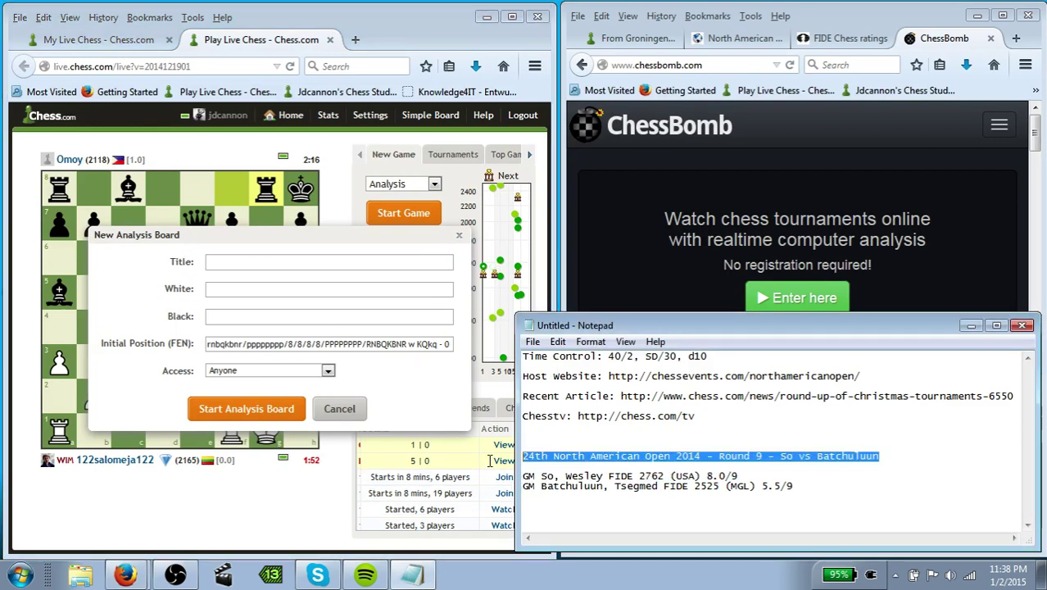
right_click(567, 464)
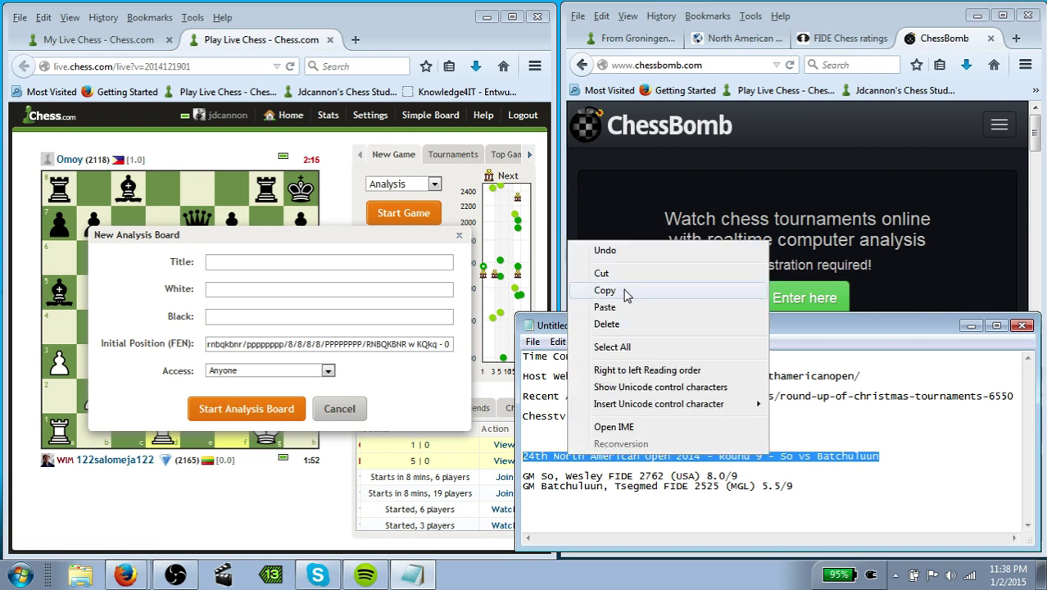
left_click(628, 294)
left_click(226, 263)
right_click(228, 264)
left_click(273, 331)
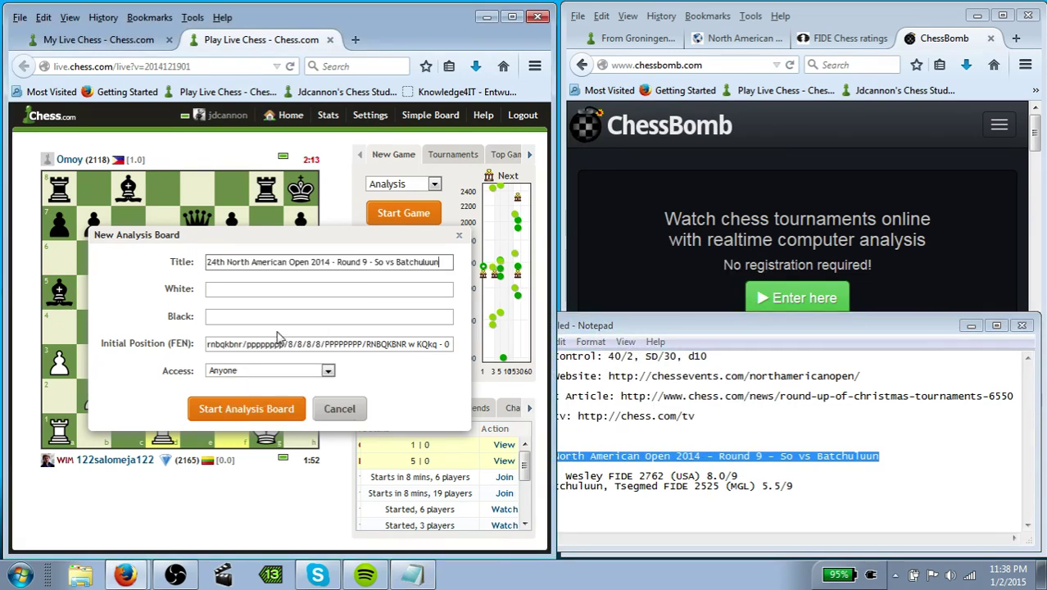
Copy "GM So, Wesley FIDE 2762 (USA) 8.0/9" from the notes into the board's White player name
left_click(743, 475)
left_click_drag(742, 475, 523, 477)
right_click(523, 479)
left_click(554, 311)
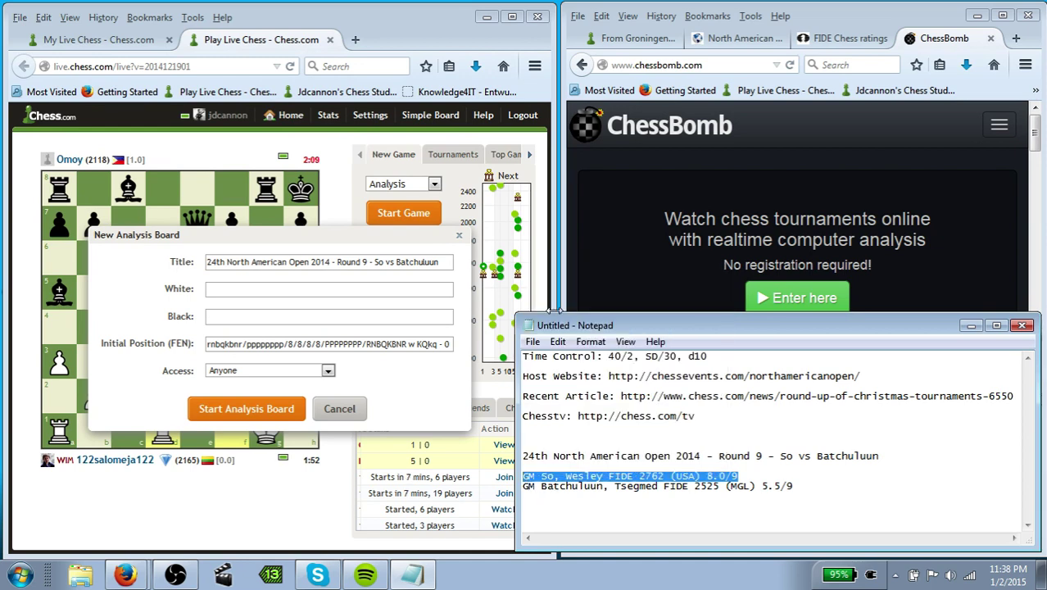
left_click(214, 292)
right_click(215, 291)
left_click(263, 359)
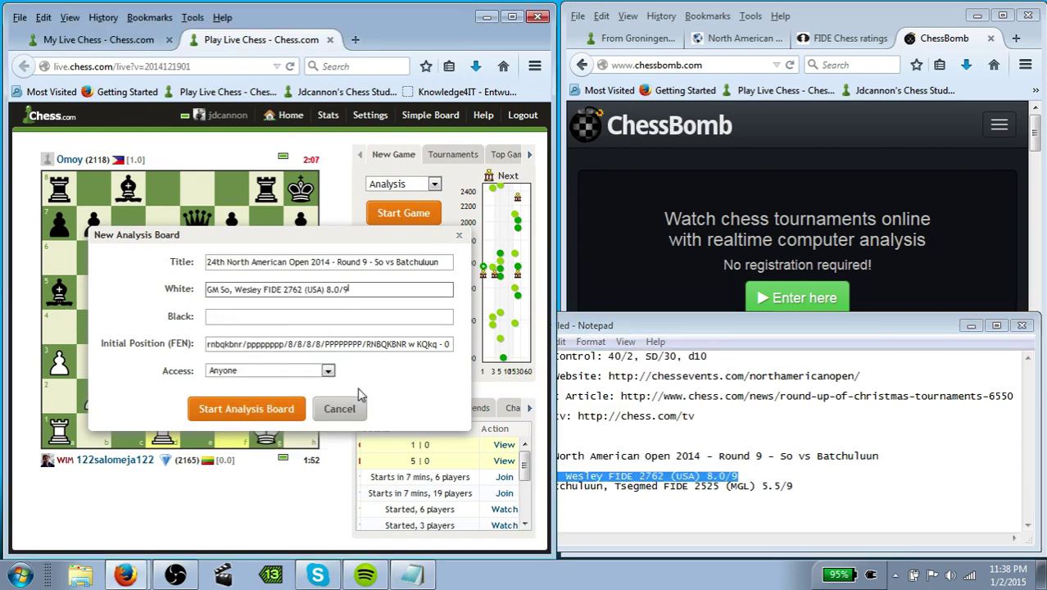
Copy "GM Batchuluun, Tsegmed FIDE 2525 (MGL) 5.5/9" from the notes into the board's Black player name
left_click(745, 503)
left_click_drag(794, 488, 523, 487)
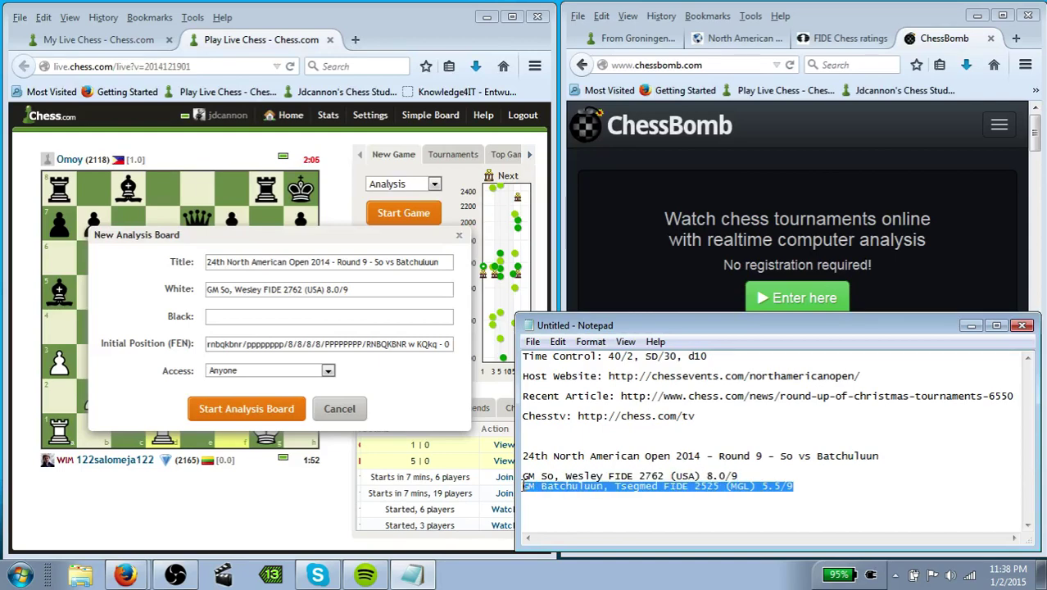
right_click(525, 490)
left_click(557, 328)
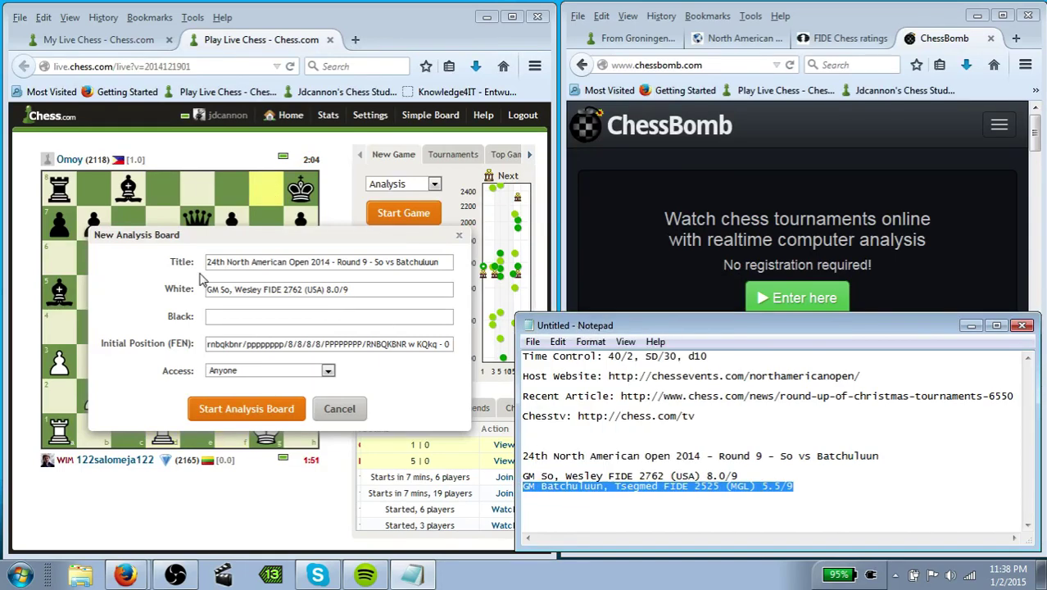
left_click(222, 315)
right_click(222, 315)
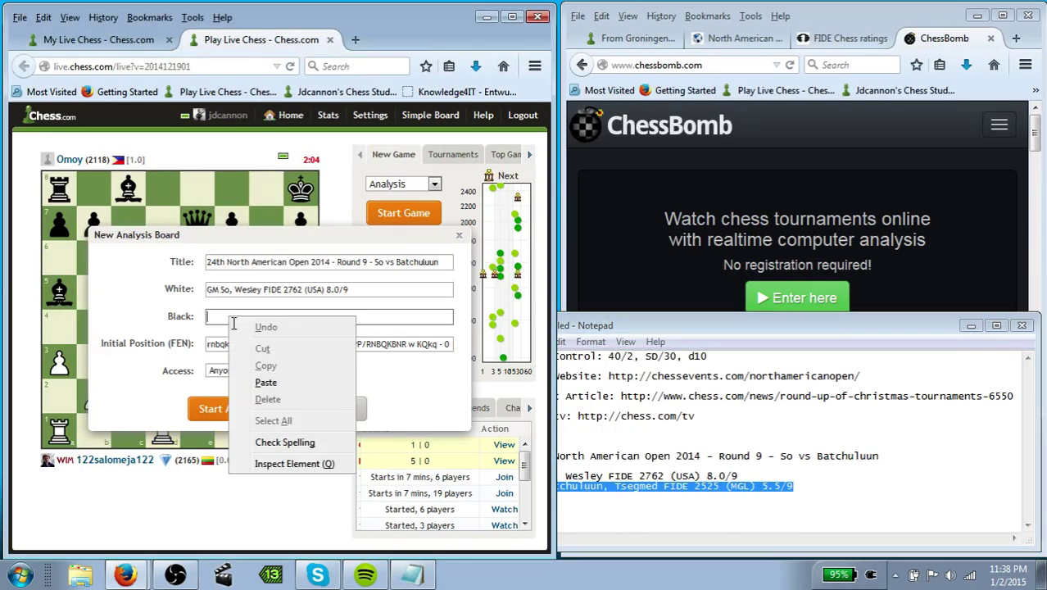
left_click(274, 380)
Start the analysis board and maximize its browser window to fill the screen
left_click(244, 414)
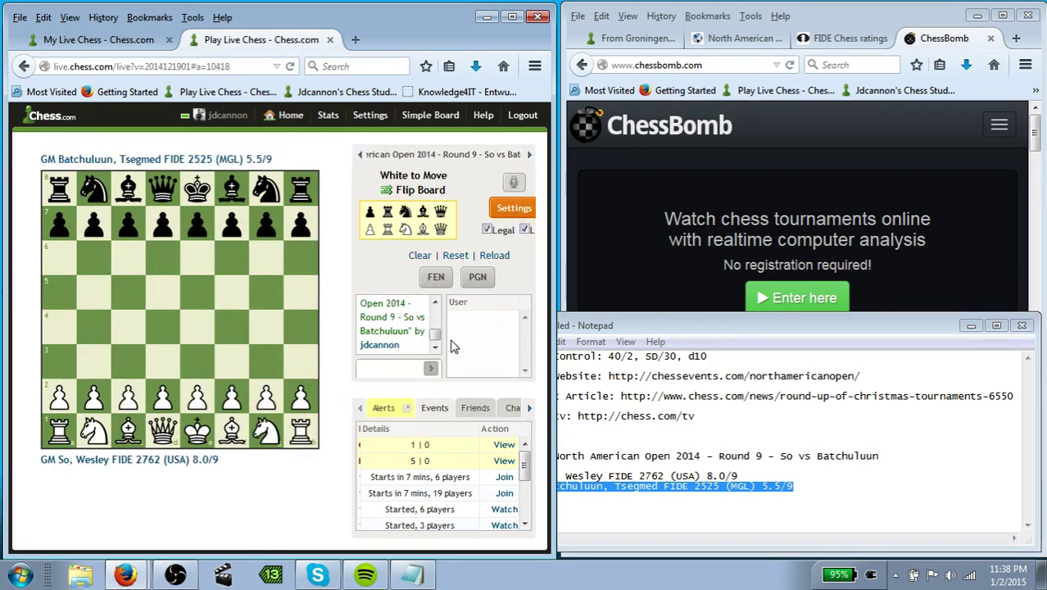
left_click_drag(512, 21, 504, 12)
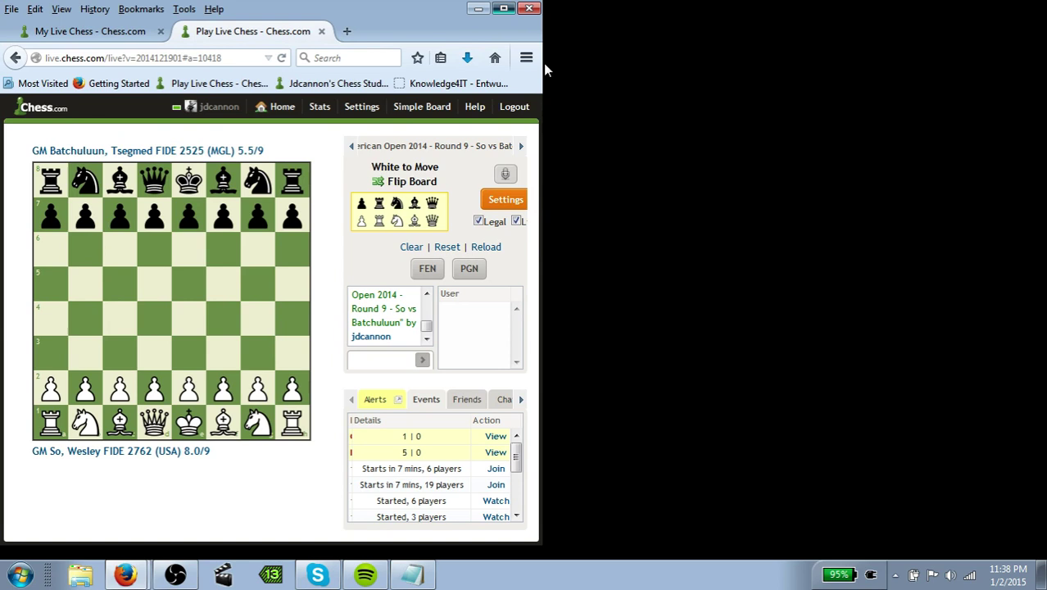
key("super+Up")
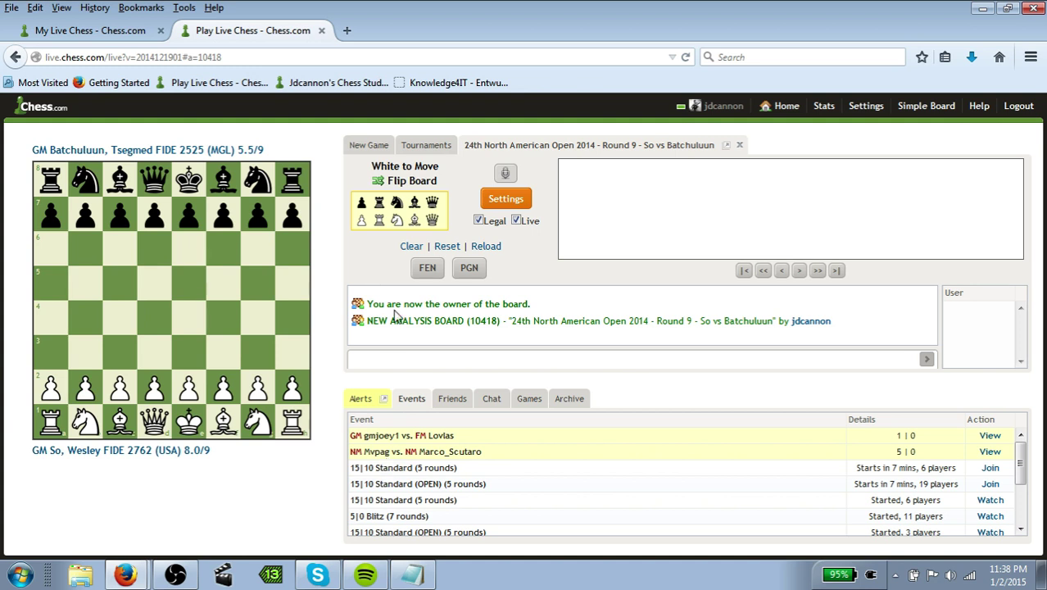
Review the analysis board's settings and close them without making changes
left_click(502, 199)
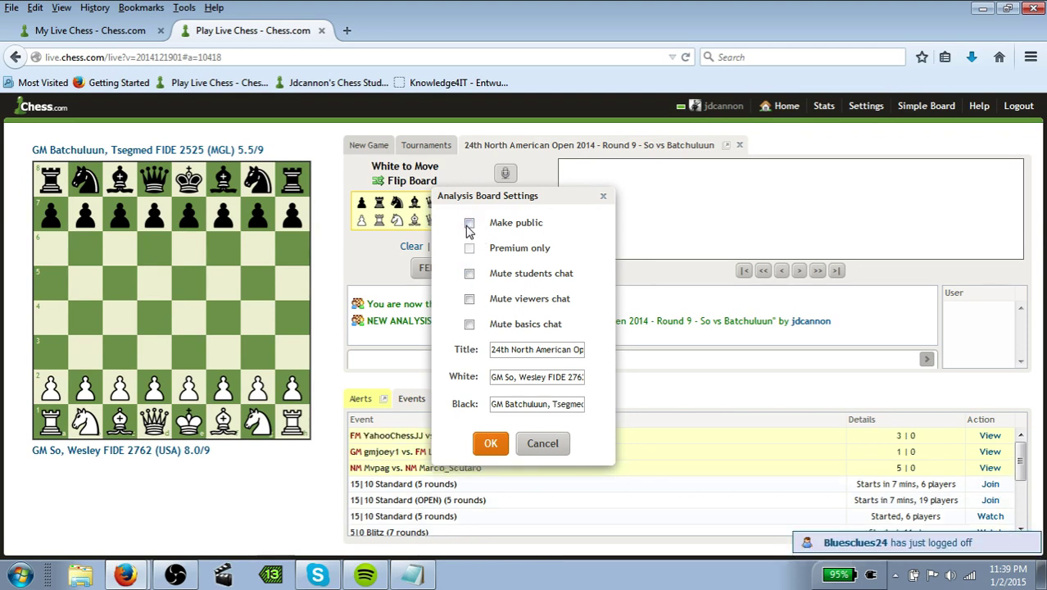
left_click(546, 443)
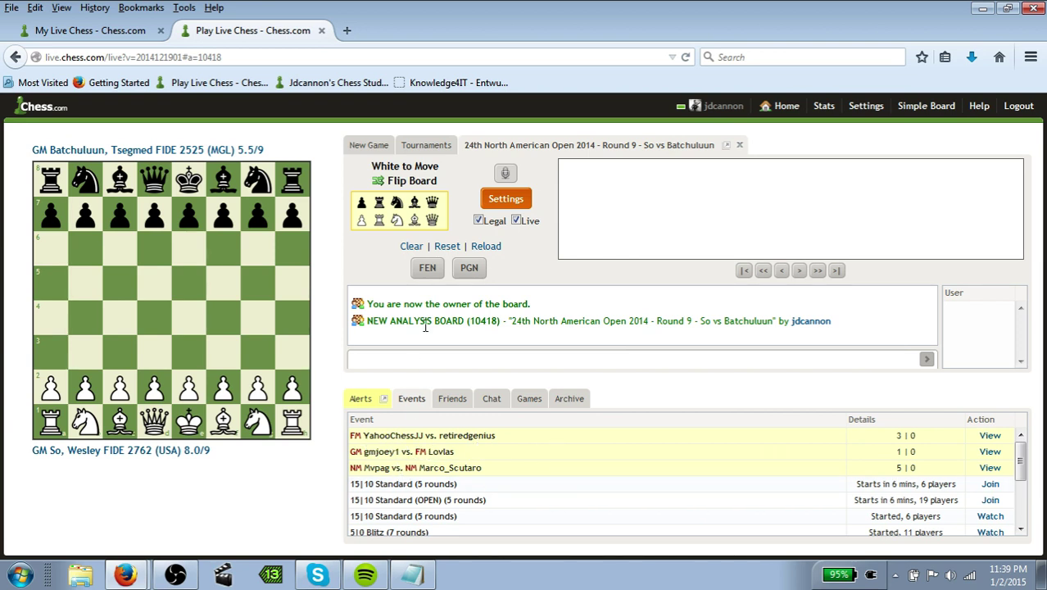
left_click(500, 202)
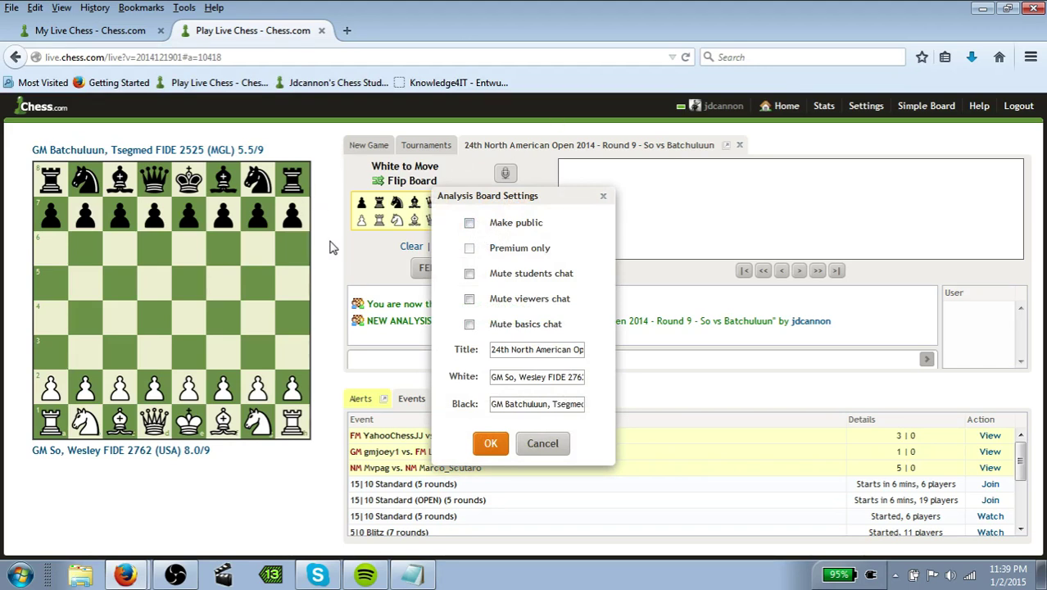
left_click(541, 447)
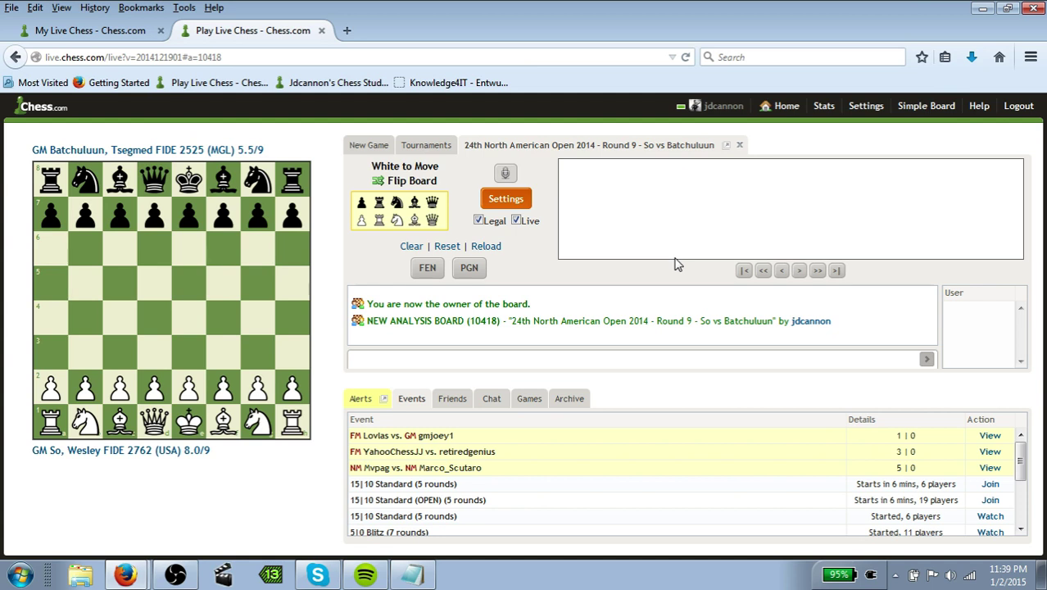
Restore the maximized Live Chess window to its smaller size and bring the ChessBomb window beside it to the front
left_click(585, 366)
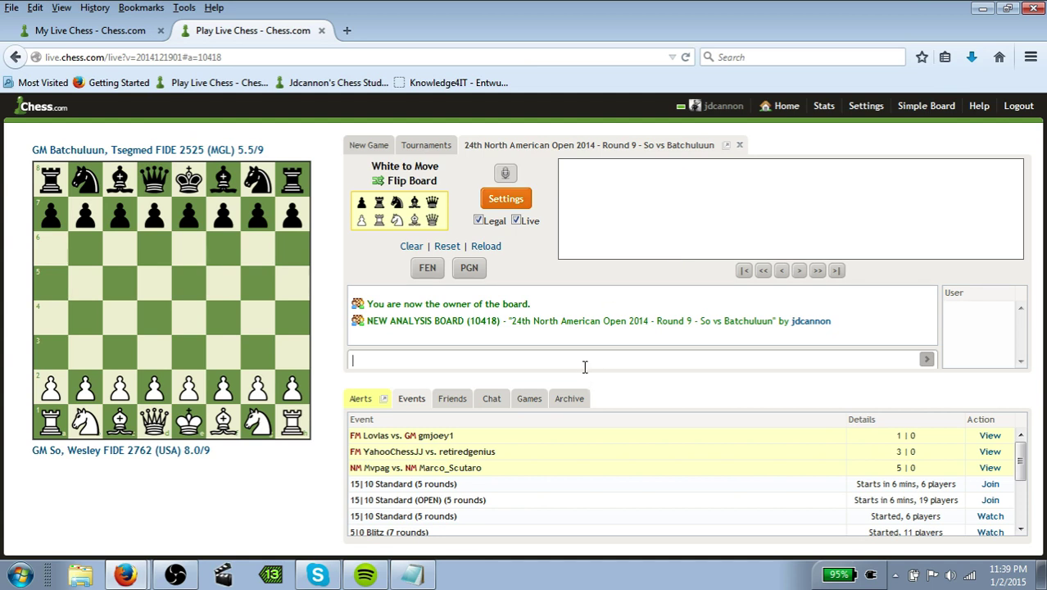
left_click(586, 367)
left_click(1007, 8)
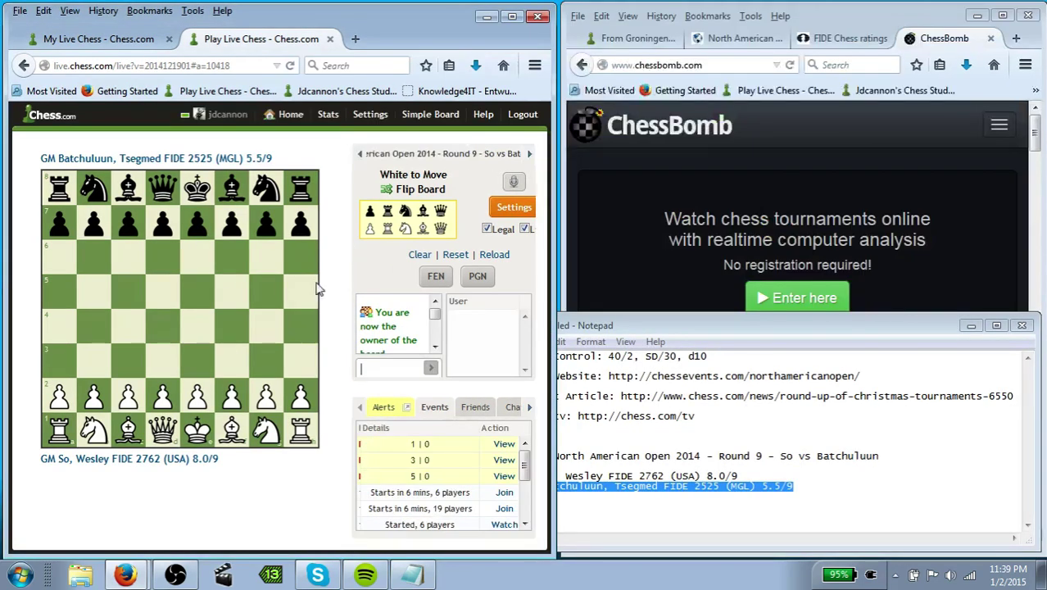
left_click(935, 14)
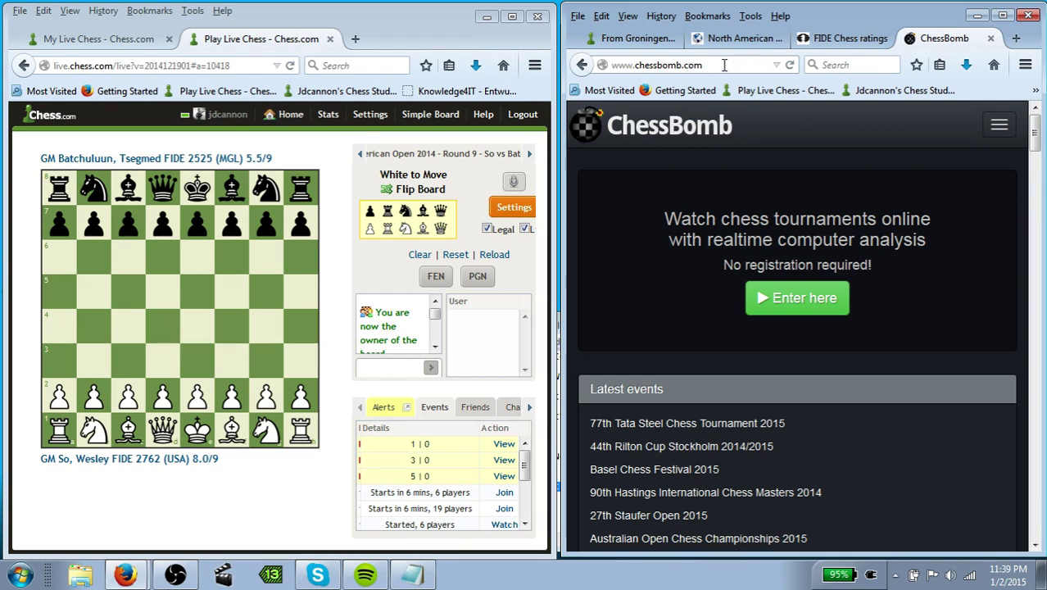
Note chess24.com and chessdom.com on separate lines below the player details in Notepad, and delete both lines again
left_click(412, 575)
left_click(852, 481)
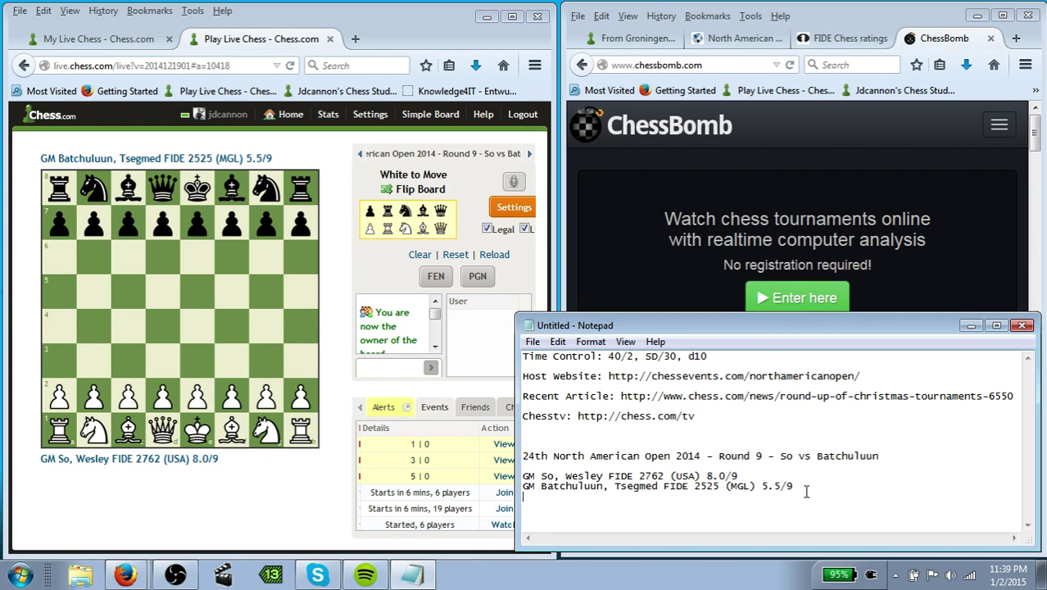
type("chess24.com")
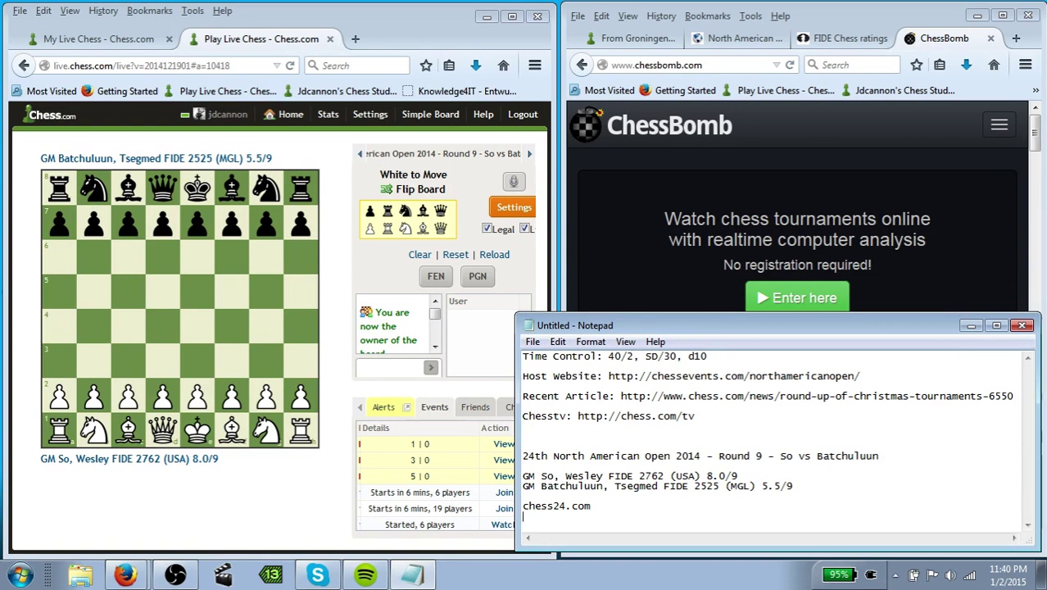
key("Return")
type("chd")
type("ssdom.com")
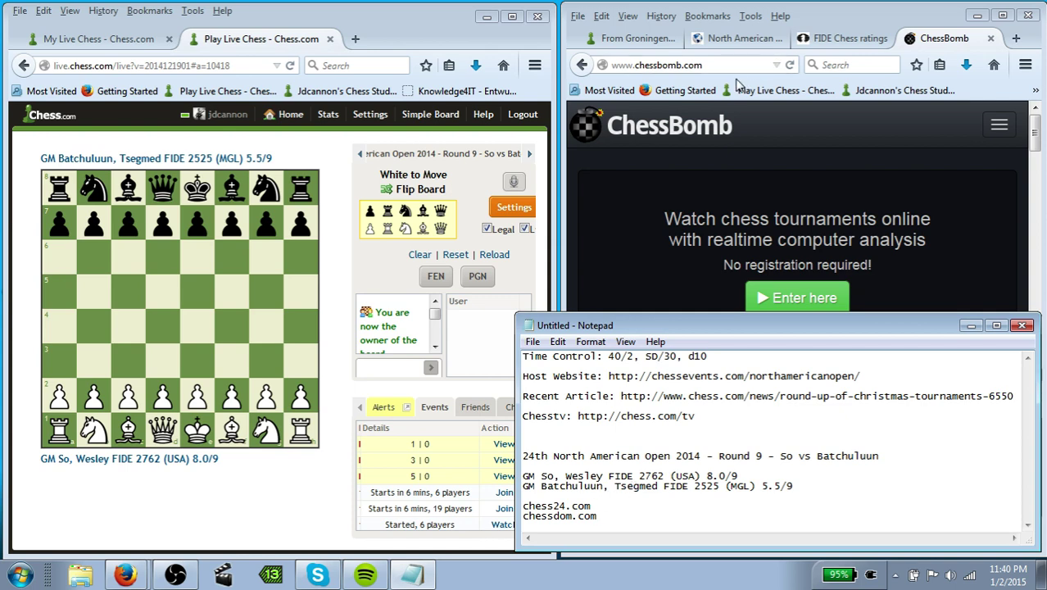
left_click_drag(613, 517, 533, 506)
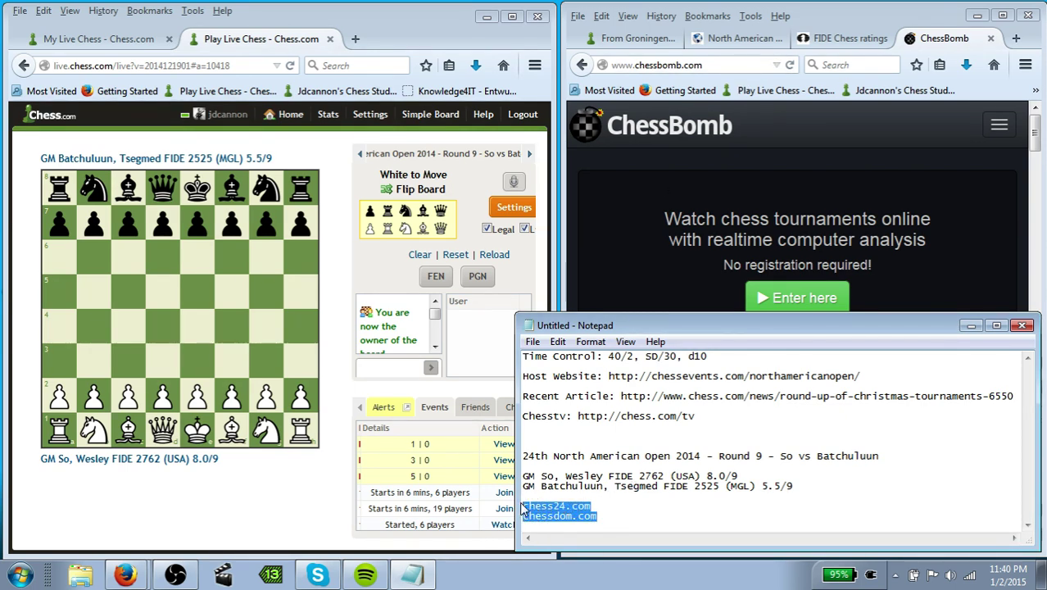
key("Delete")
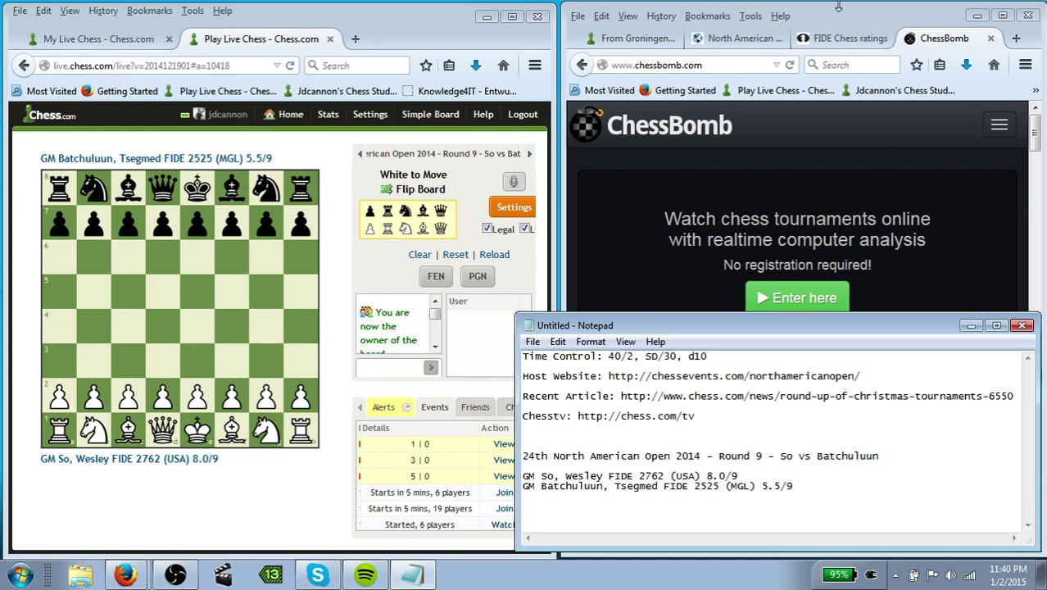
Open the 24th North American Open 2014 event from ChessBomb's list of latest events
left_click(867, 16)
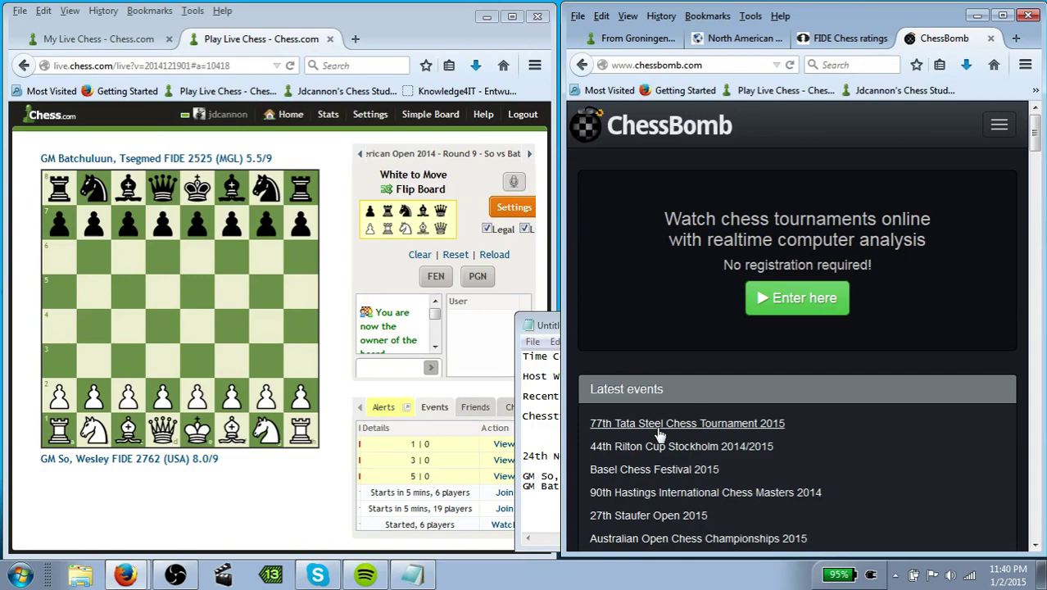
scroll(721, 330, "down", 3)
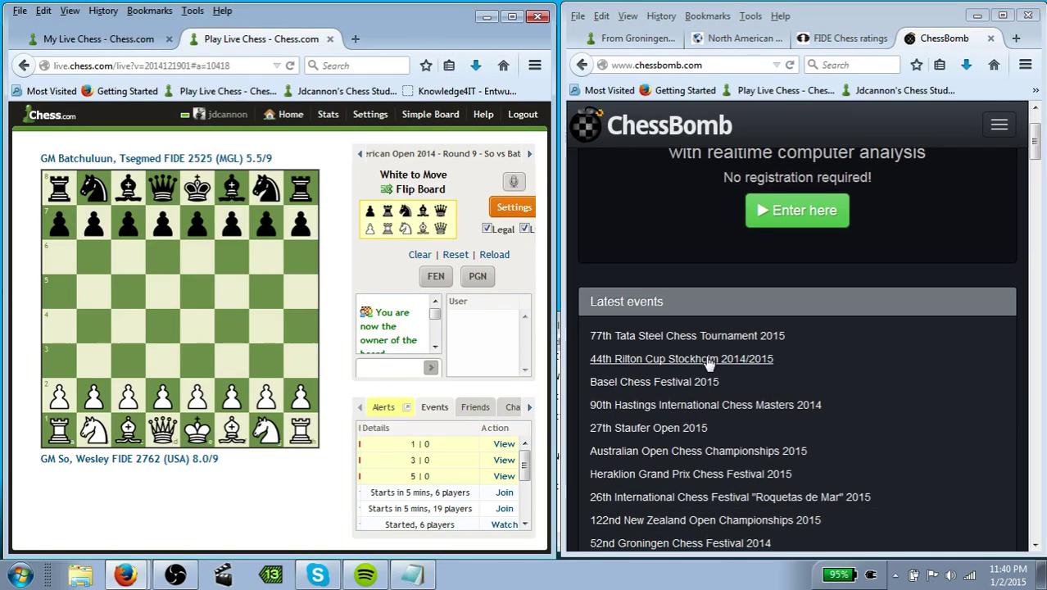
scroll(678, 227, "up", 3)
scroll(691, 324, "down", 4)
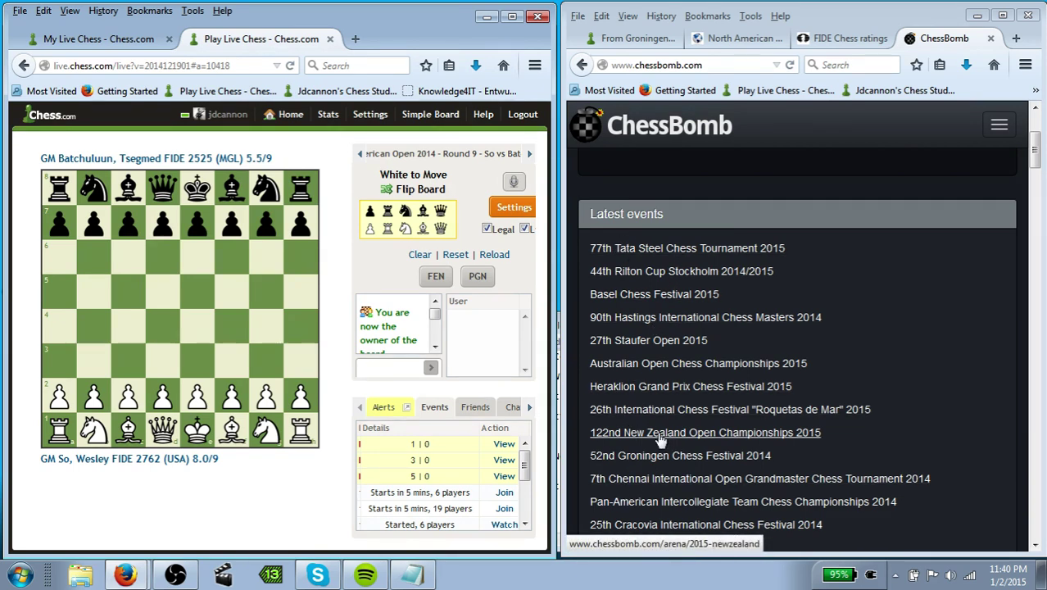
scroll(656, 451, "down", 2)
left_click(648, 487)
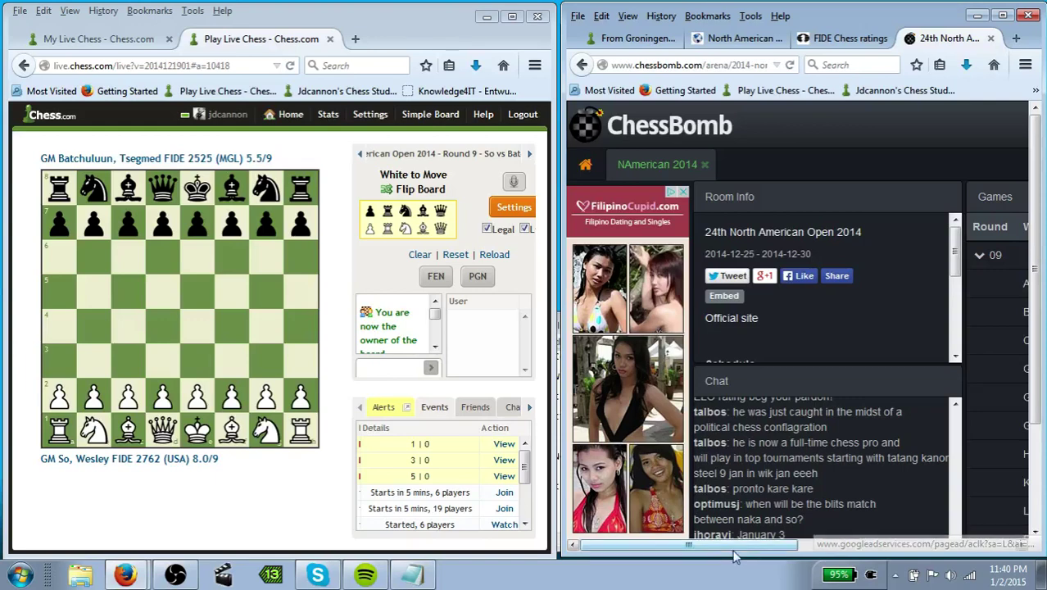
Open the So, Wesley vs Batchuluun, Tsegmed game from the event's round 09 games
left_click_drag(731, 547, 949, 547)
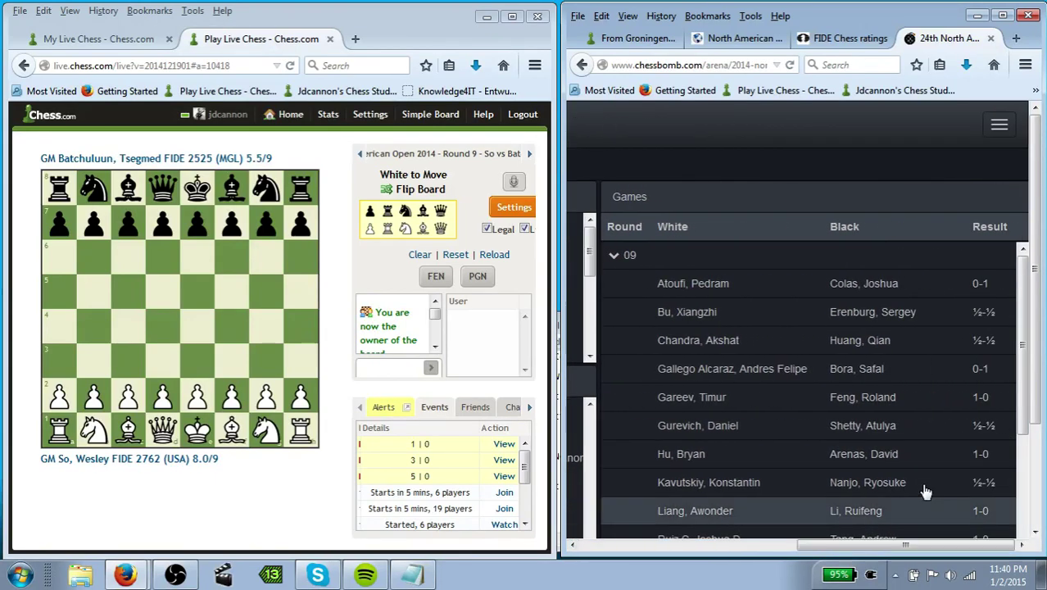
left_click(614, 256)
scroll(648, 385, "down", 3)
scroll(647, 328, "up", 2)
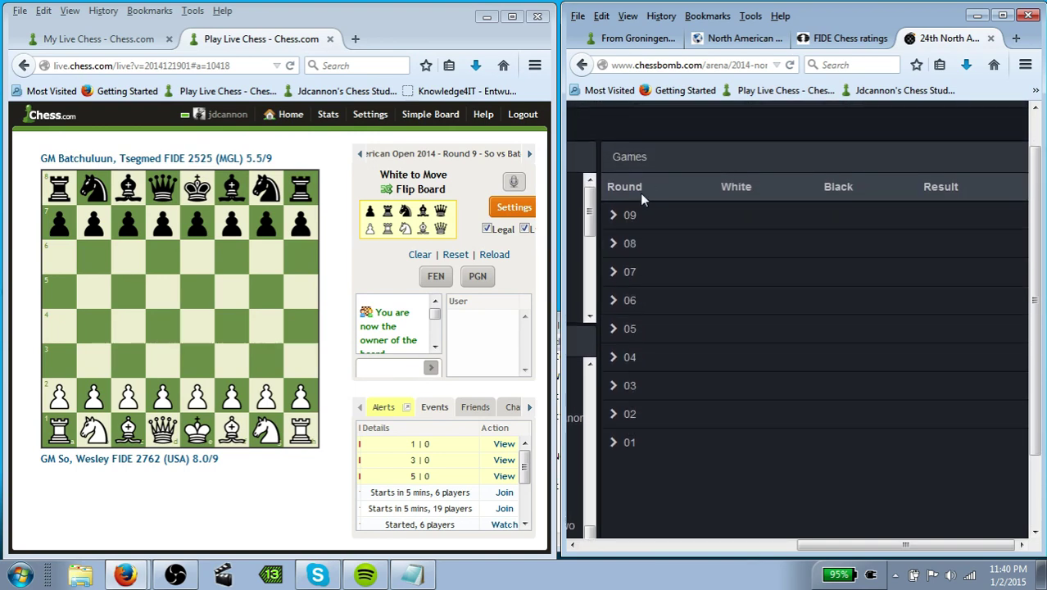
left_click(620, 216)
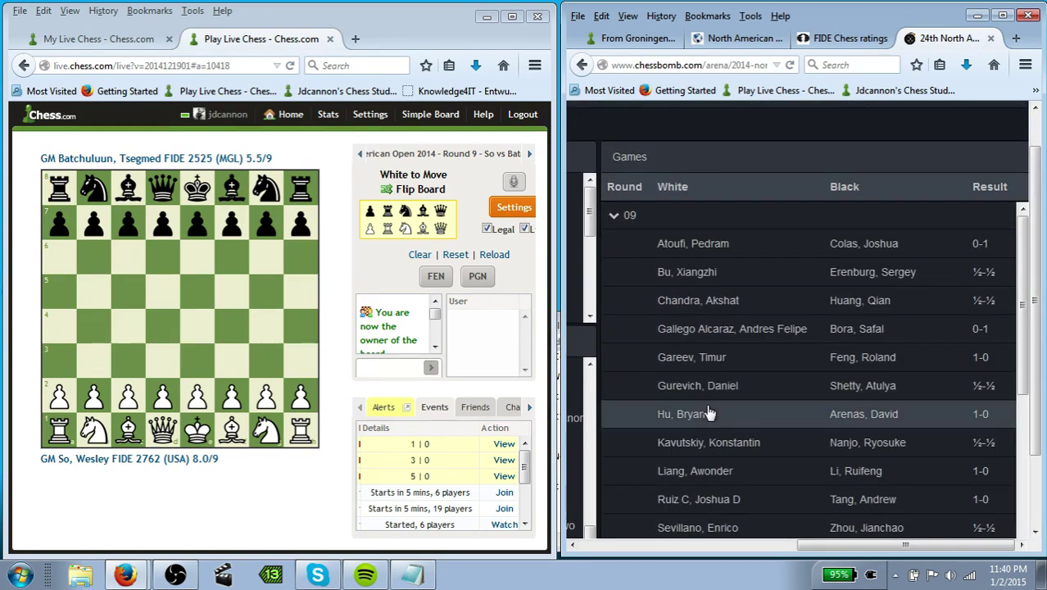
scroll(711, 418, "down", 3)
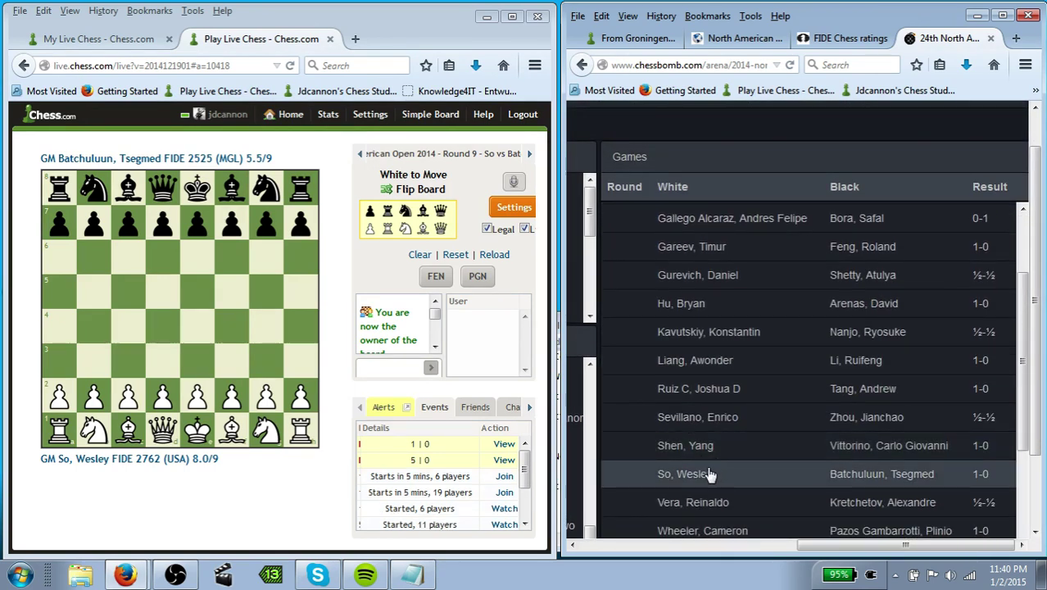
left_click(709, 473)
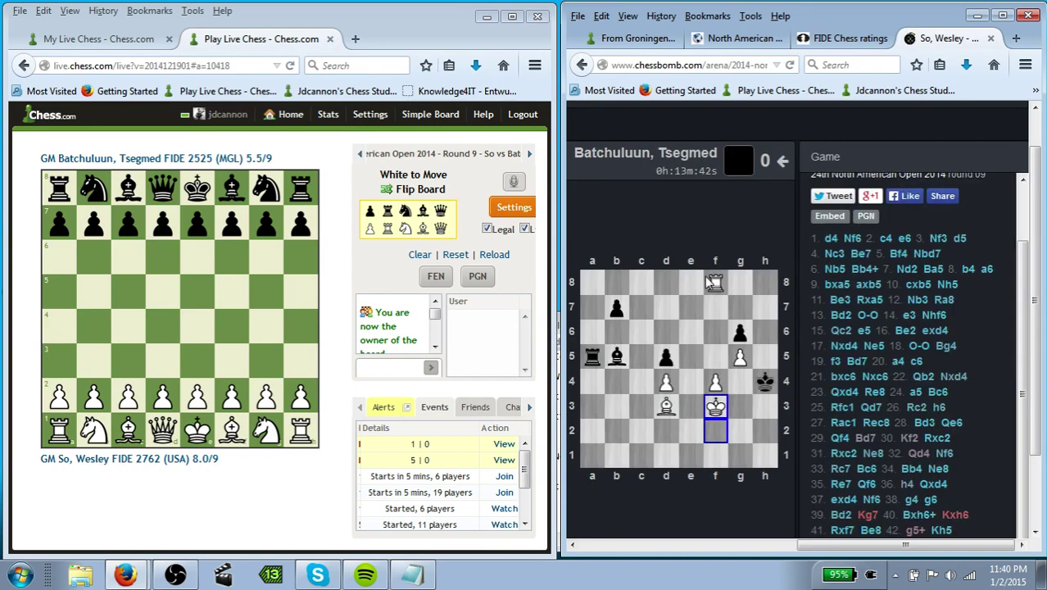
Rewind the ChessBomb game to its starting position and relay 1. d4 Nf6 move by move onto the analysis board
scroll(681, 246, "down", 2)
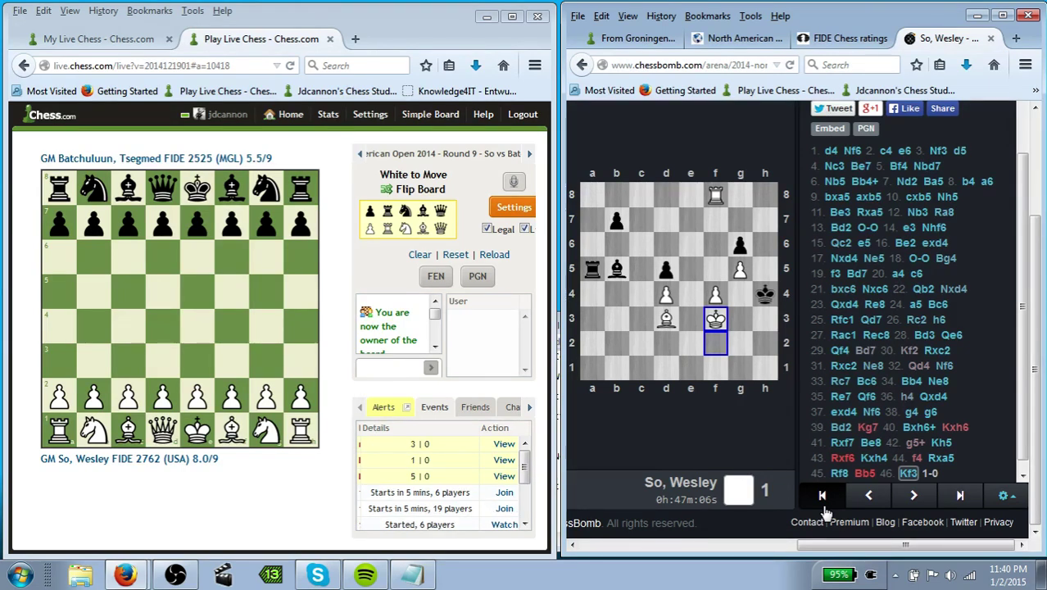
left_click(822, 496)
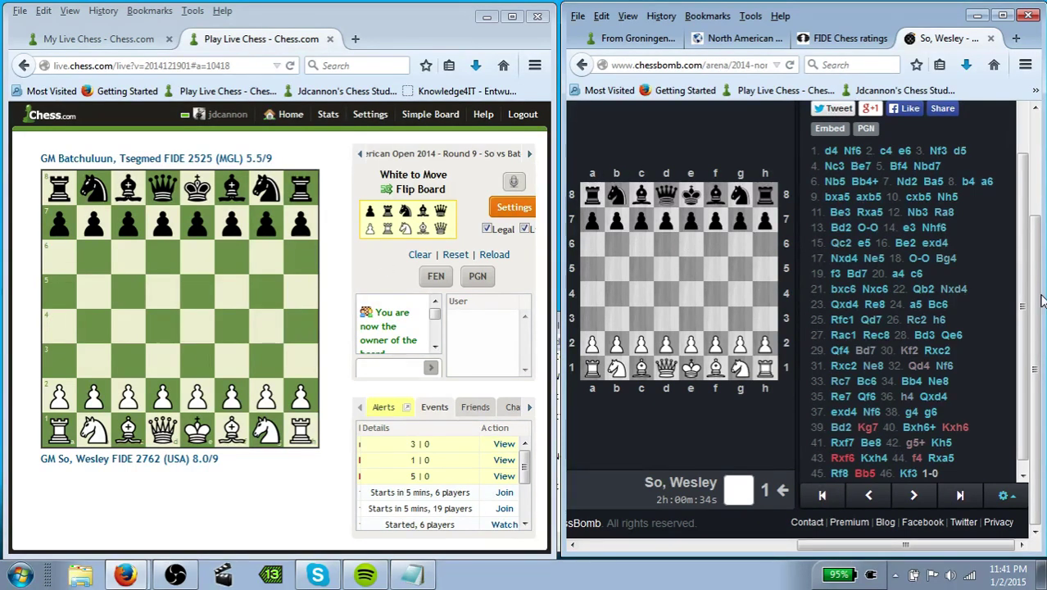
left_click(915, 495)
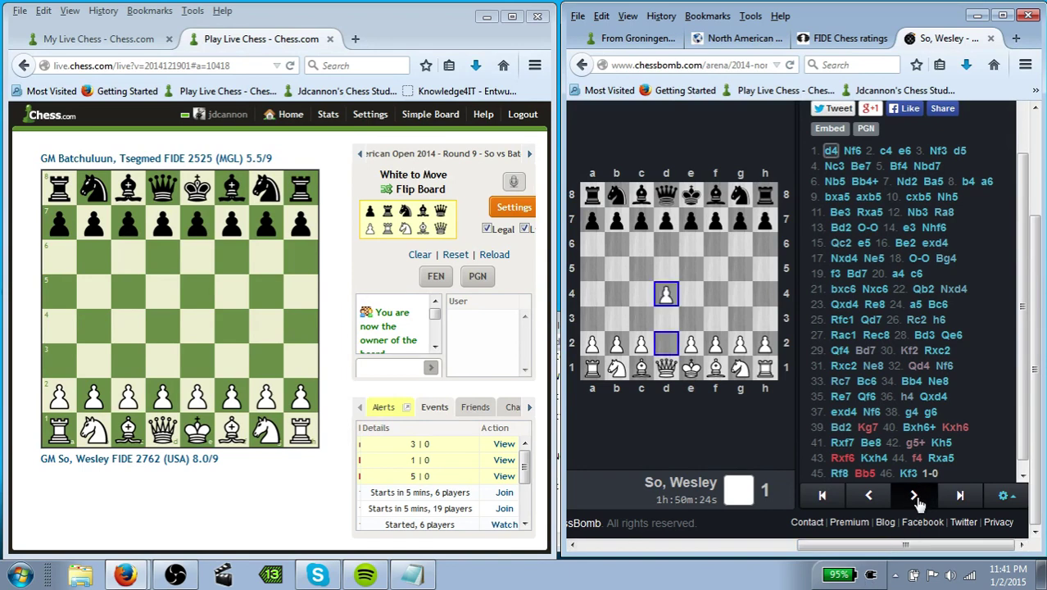
left_click_drag(162, 396, 164, 332)
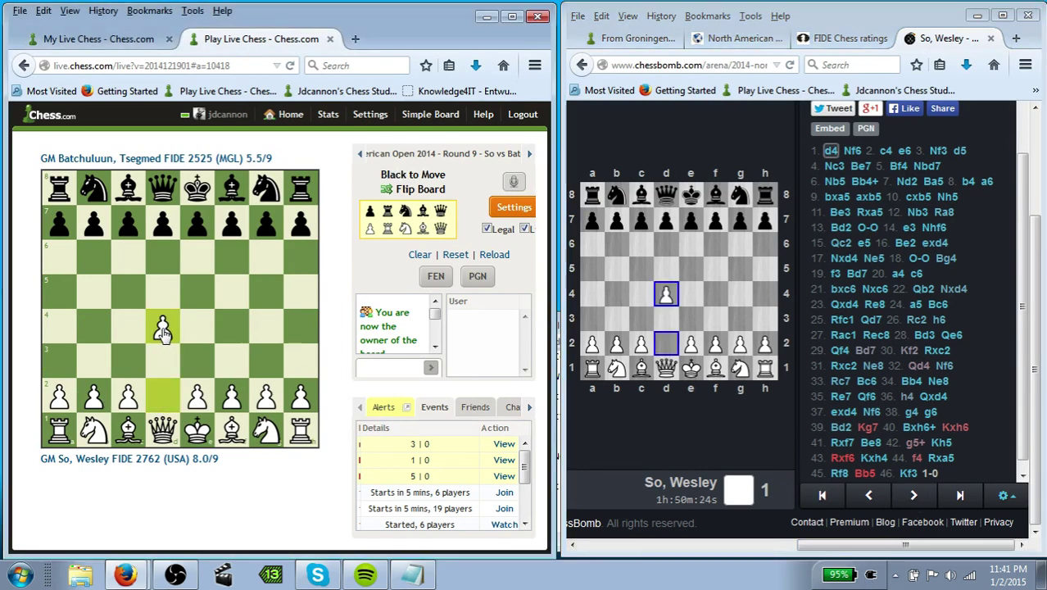
left_click(915, 496)
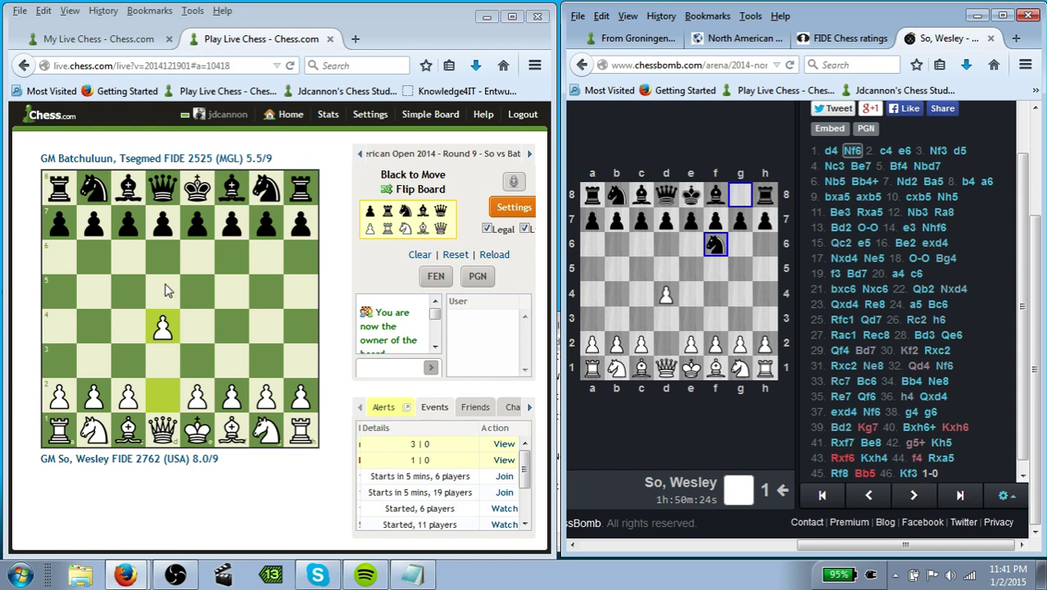
left_click_drag(266, 187, 232, 258)
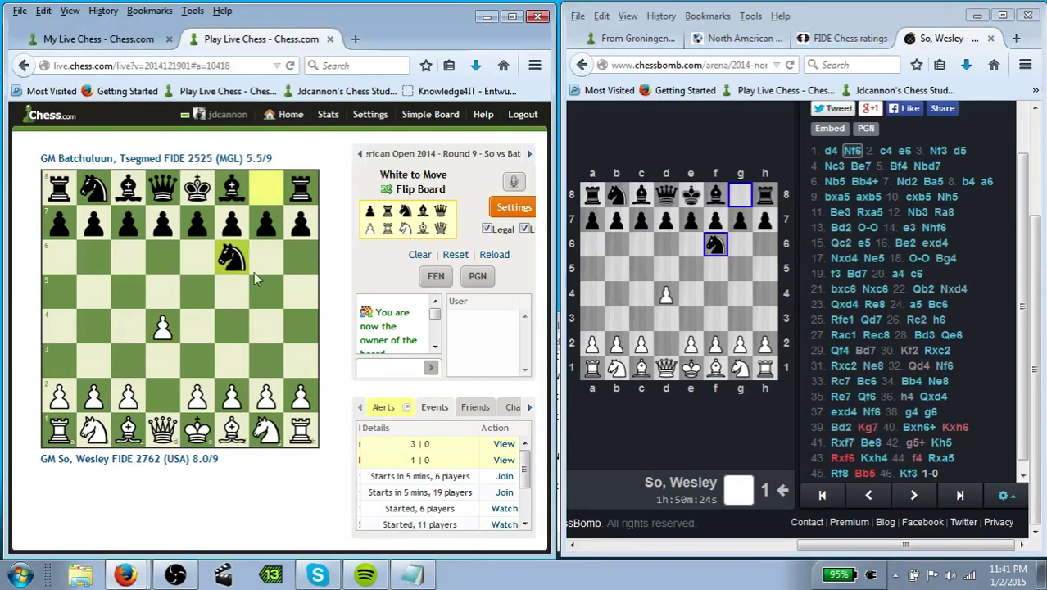
Step through the ChessBomb game and relay 2. c4 e6 and 3. Nf3 onto the analysis board
left_click(914, 496)
left_click_drag(129, 400, 129, 329)
left_click(914, 496)
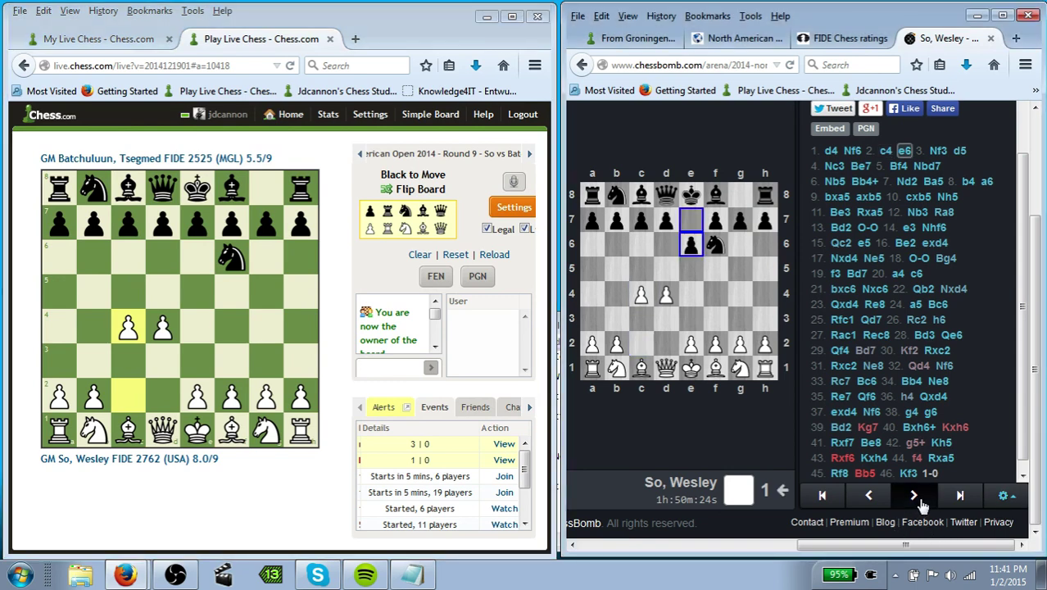
left_click_drag(201, 235, 199, 266)
left_click(915, 496)
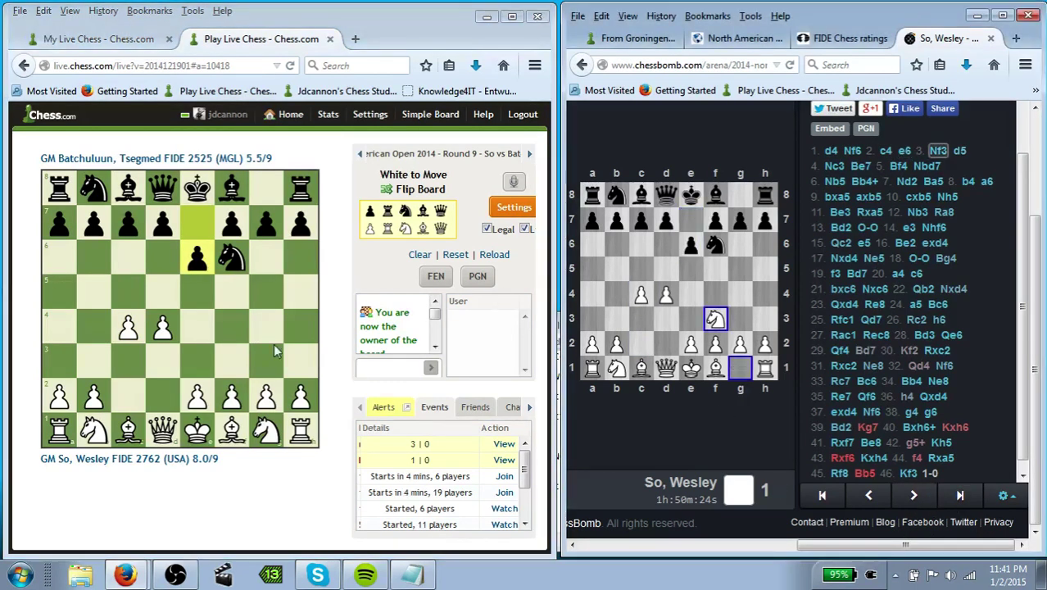
left_click(257, 446)
left_click_drag(257, 447, 238, 371)
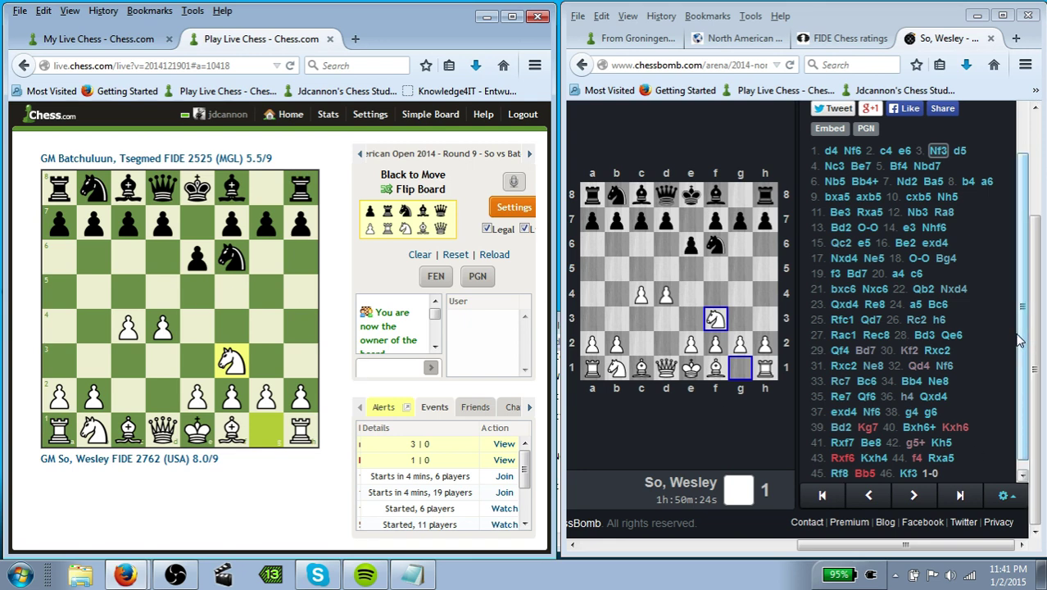
Check So's remaining clock time on ChessBomb and post "So has 1:50:24" in the analysis board chat
scroll(1025, 336, "up", 3)
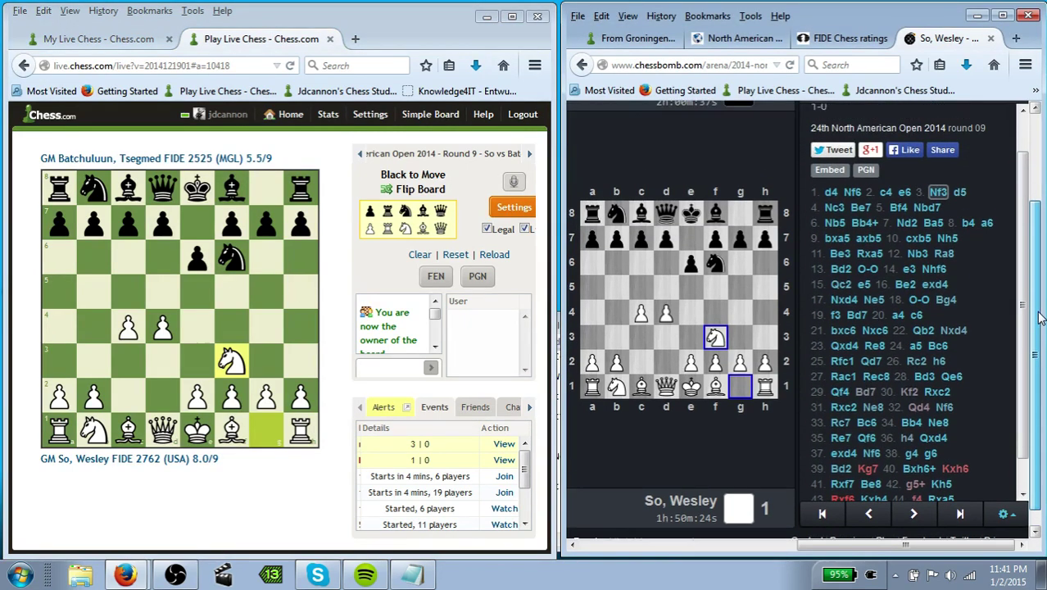
scroll(1042, 303, "down", 2)
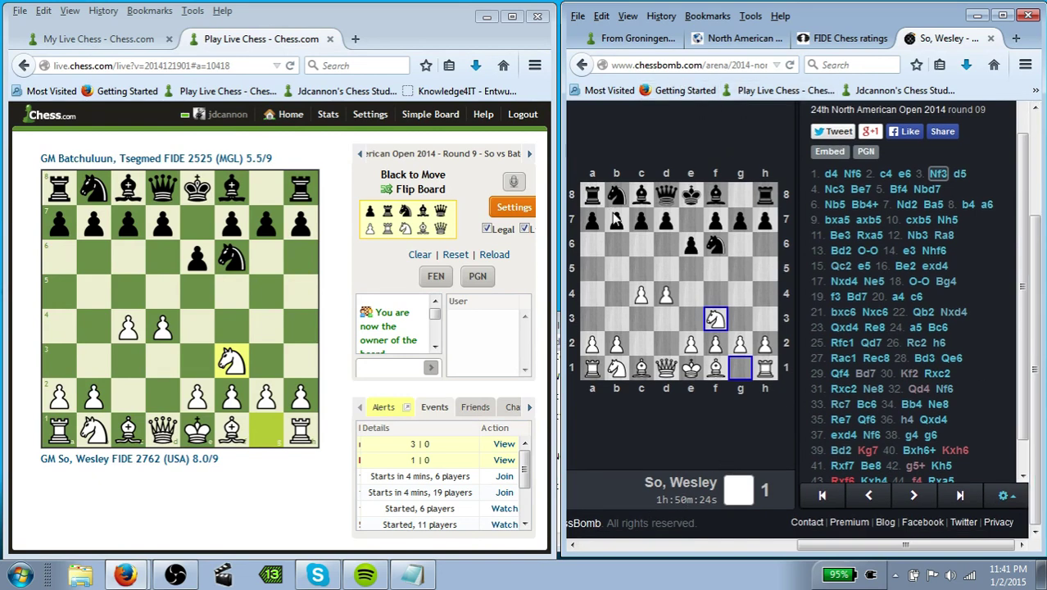
left_click(284, 468)
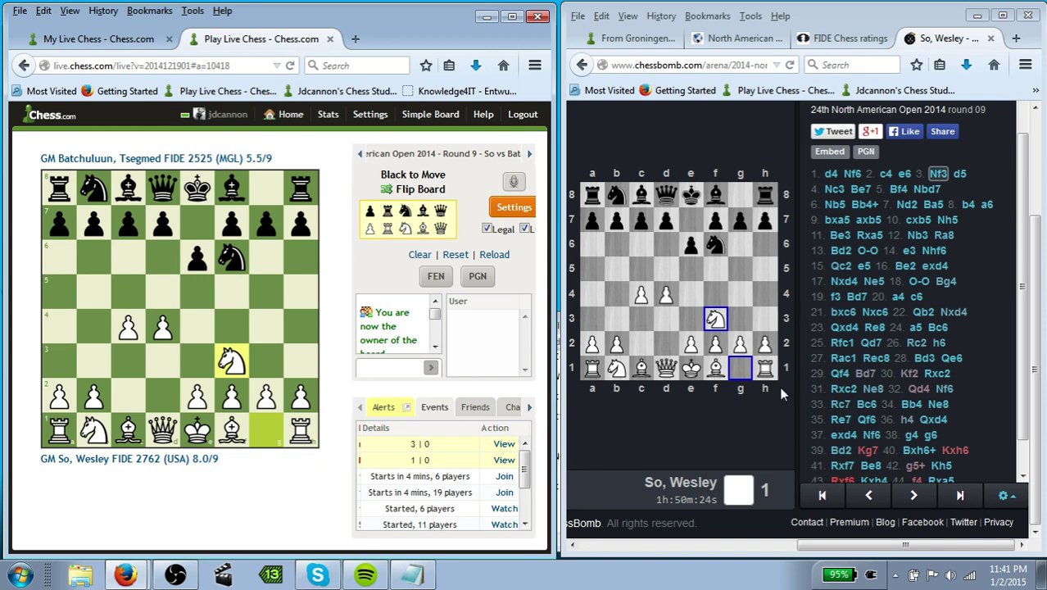
scroll(701, 301, "up", 3)
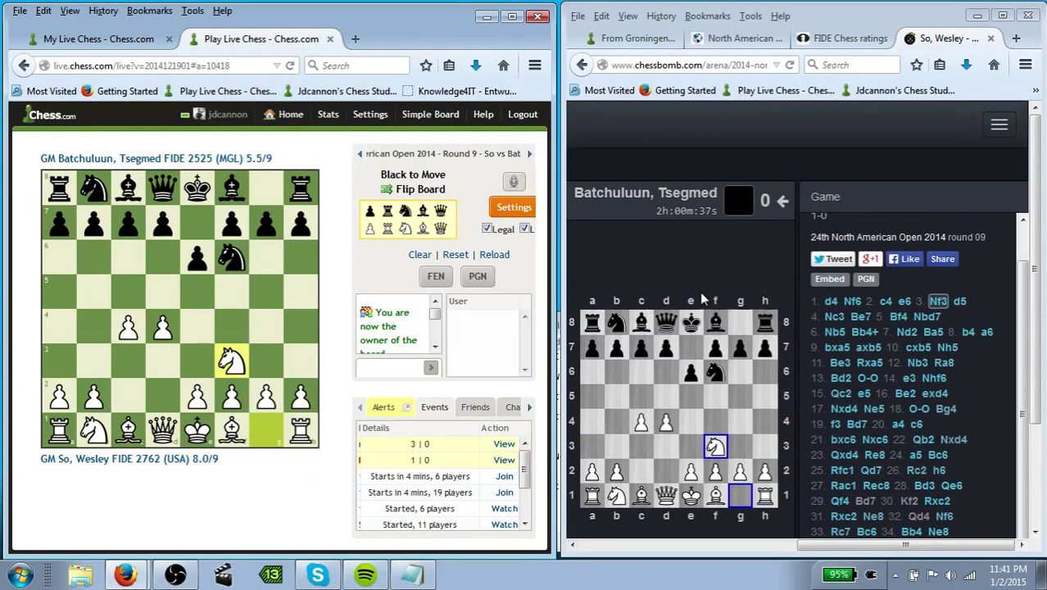
scroll(699, 209, "down", 3)
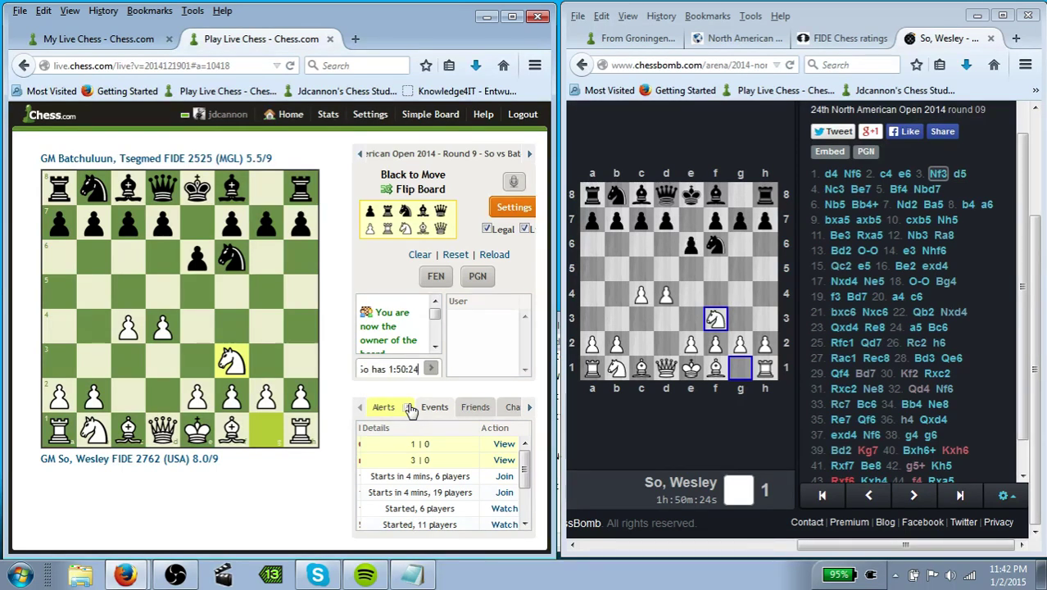
Copy the name Batchuluun from the ChessBomb game page and post "Batchuluun has 2:00:37" in the analysis board chat
scroll(705, 271, "up", 1)
scroll(705, 270, "up", 2)
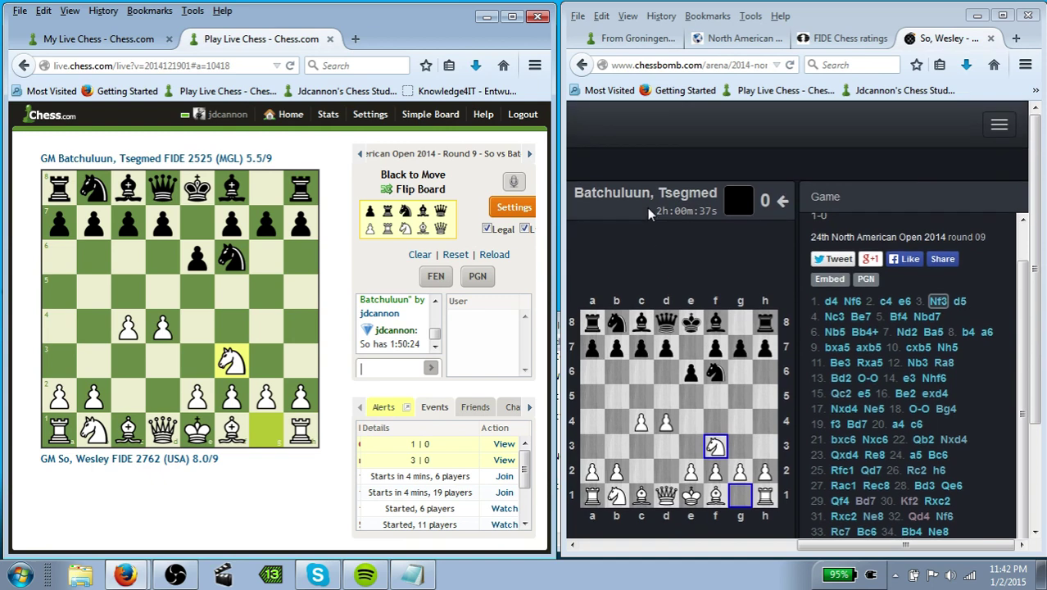
left_click_drag(651, 193, 576, 195)
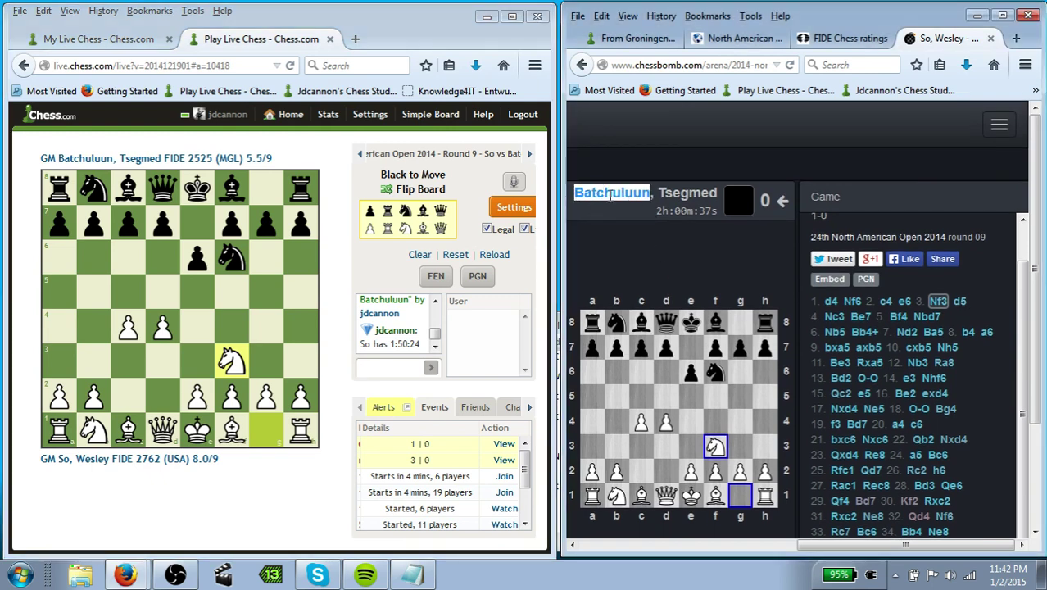
right_click(610, 195)
left_click(626, 208)
left_click(395, 365)
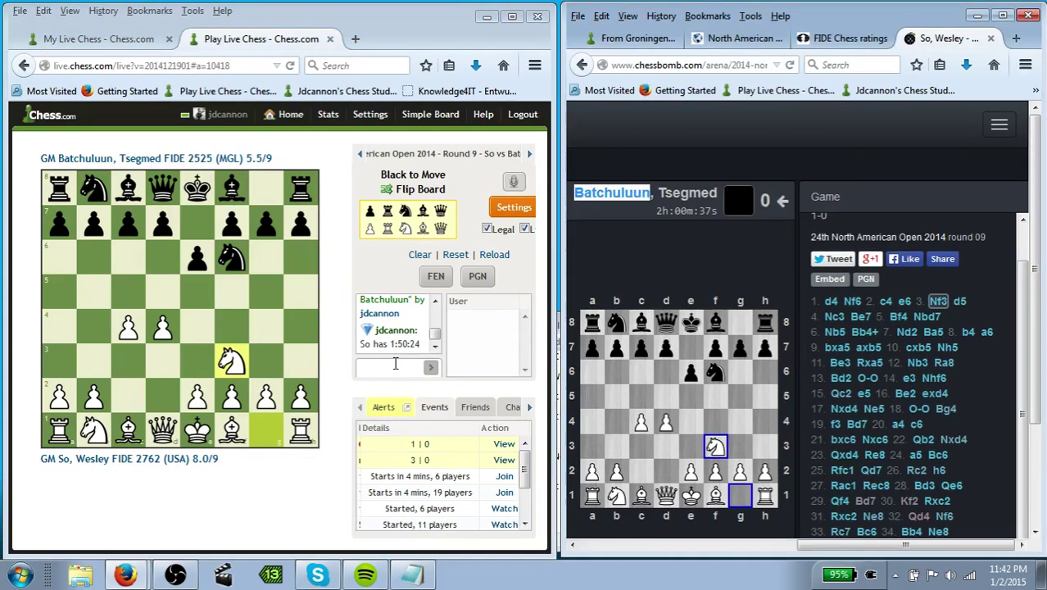
right_click(395, 366)
left_click(438, 432)
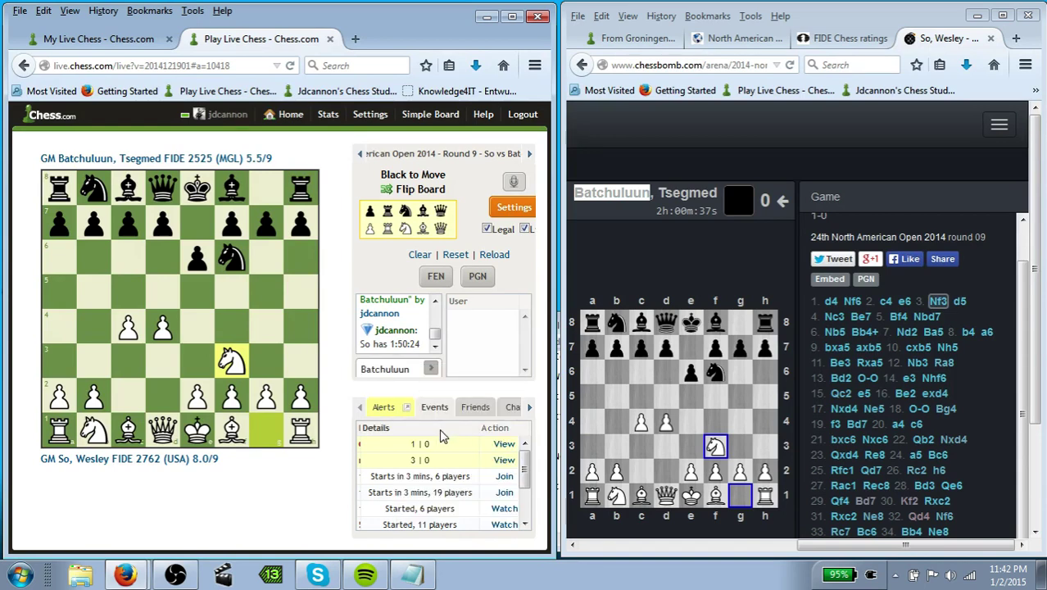
type("has 2:00:37")
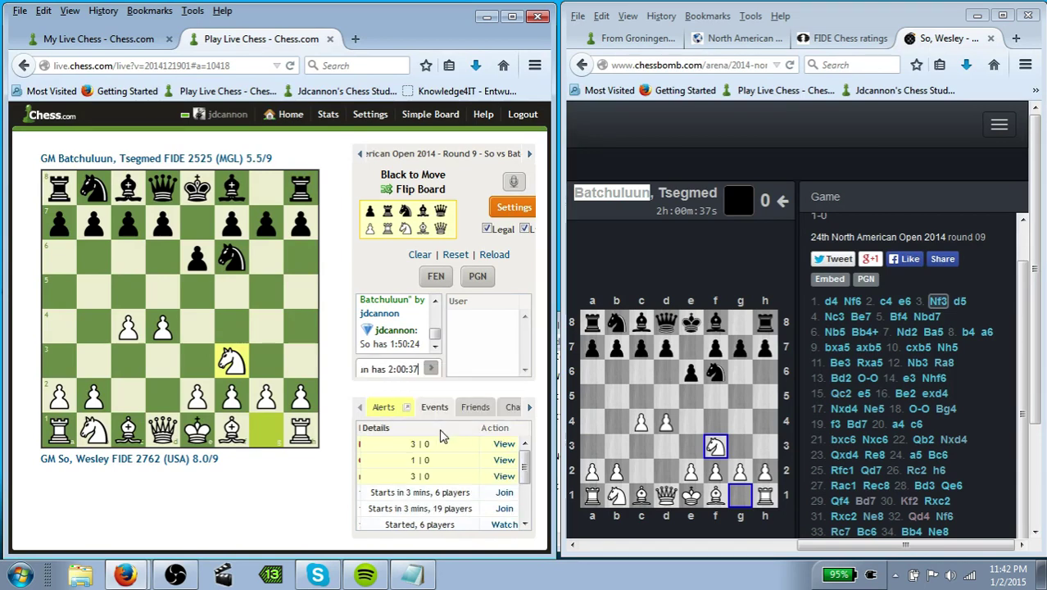
key("Return")
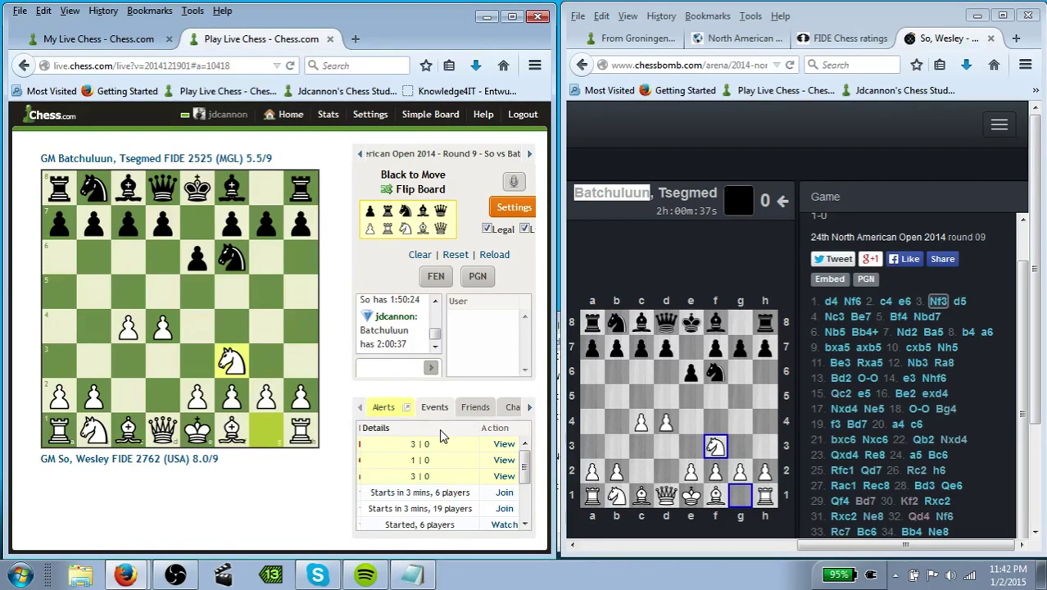
Try to copy the "Time Control: 40/2, SD/30, d10" line from the Notepad notes and post it in the analysis board chat
left_click(413, 576)
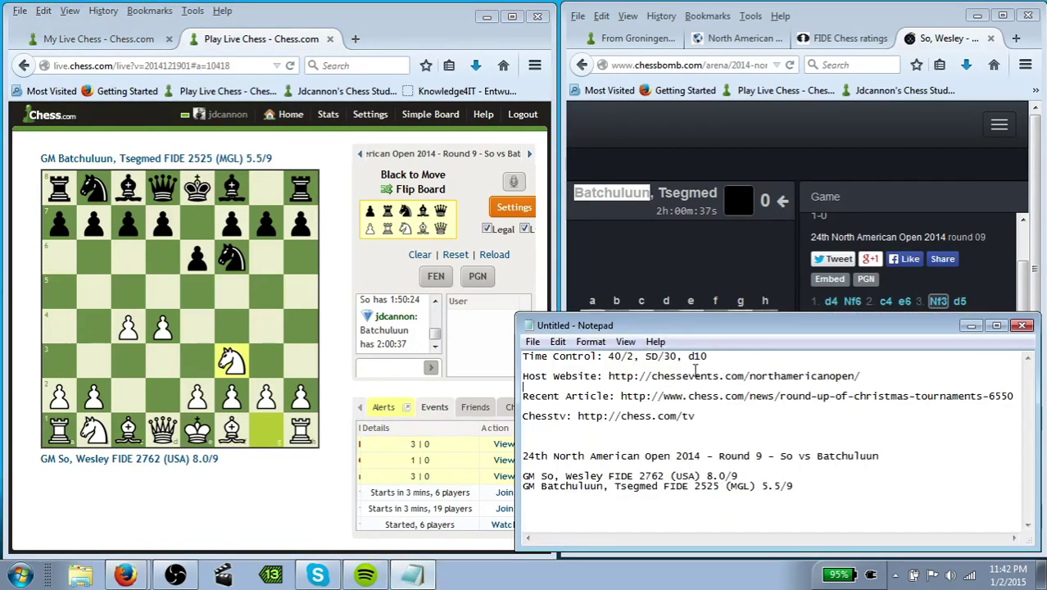
left_click_drag(707, 359, 540, 367)
right_click(541, 367)
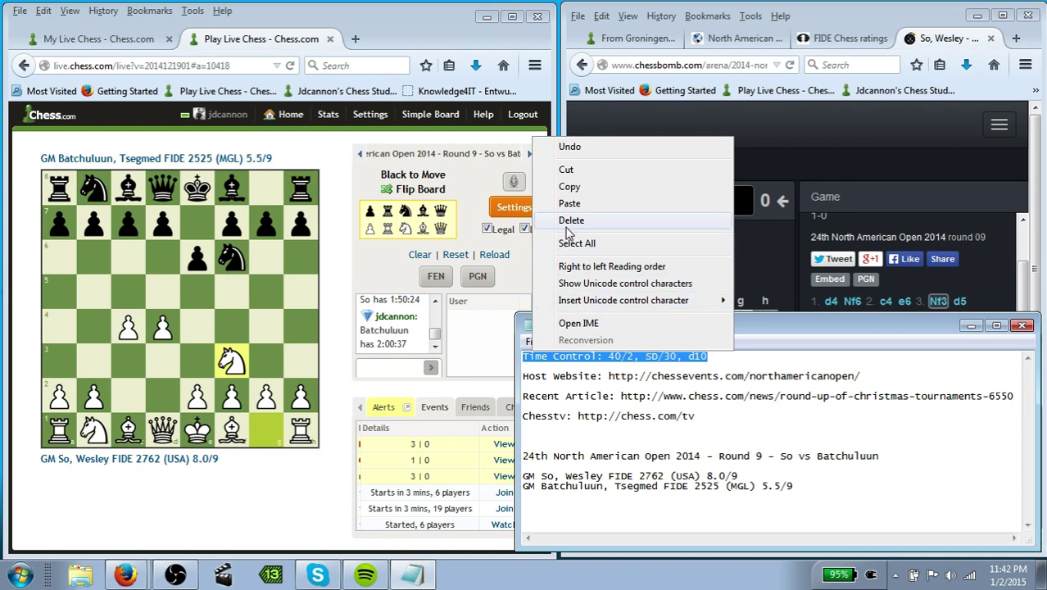
left_click(557, 199)
left_click(394, 371)
right_click(395, 375)
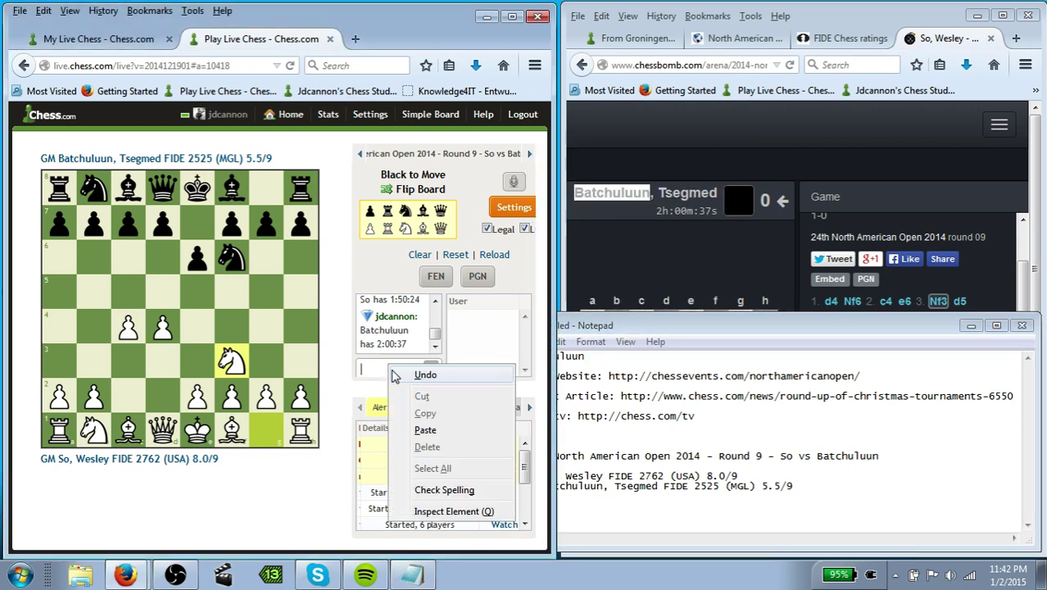
left_click(425, 430)
key("Return")
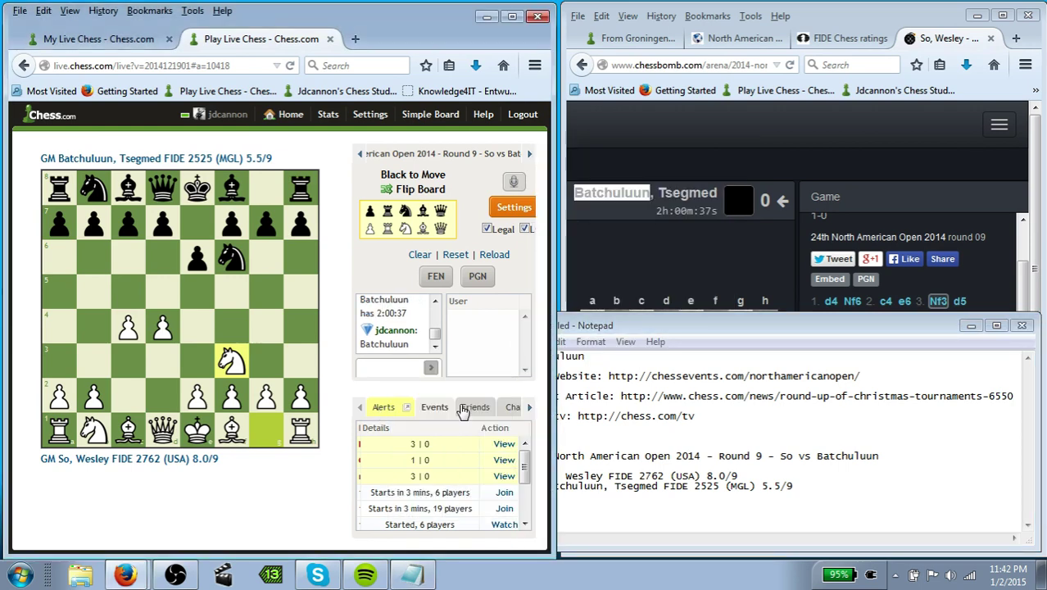
key("alt+Tab")
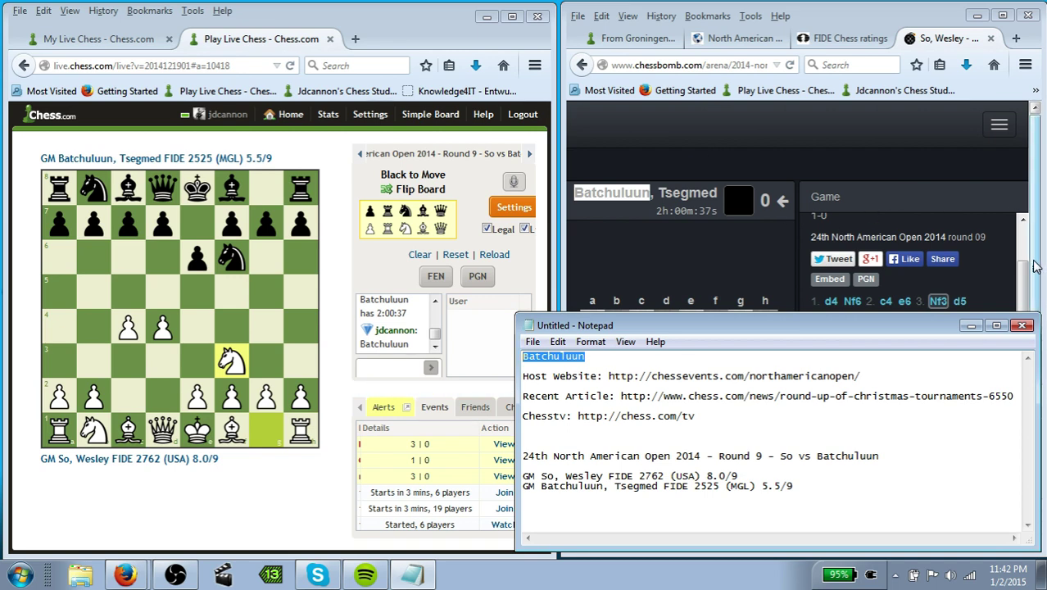
Advance the ChessBomb game through 3...d5, 4. Nc3 Be7 and 5. Bf4 and check both players' clock times
left_click(1030, 286)
scroll(1025, 311, "down", 1)
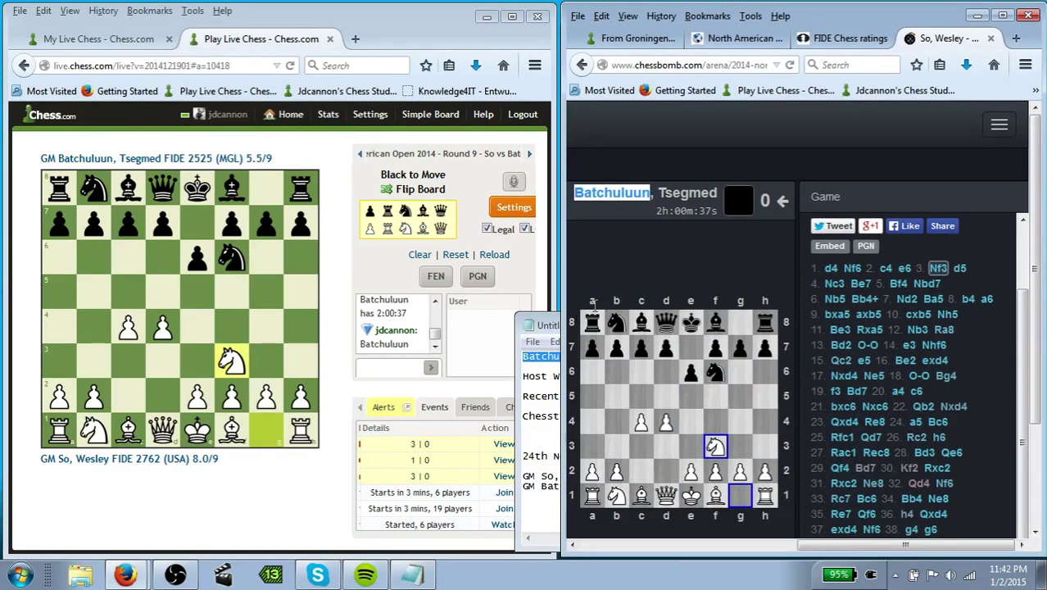
left_click(438, 25)
scroll(990, 349, "down", 3)
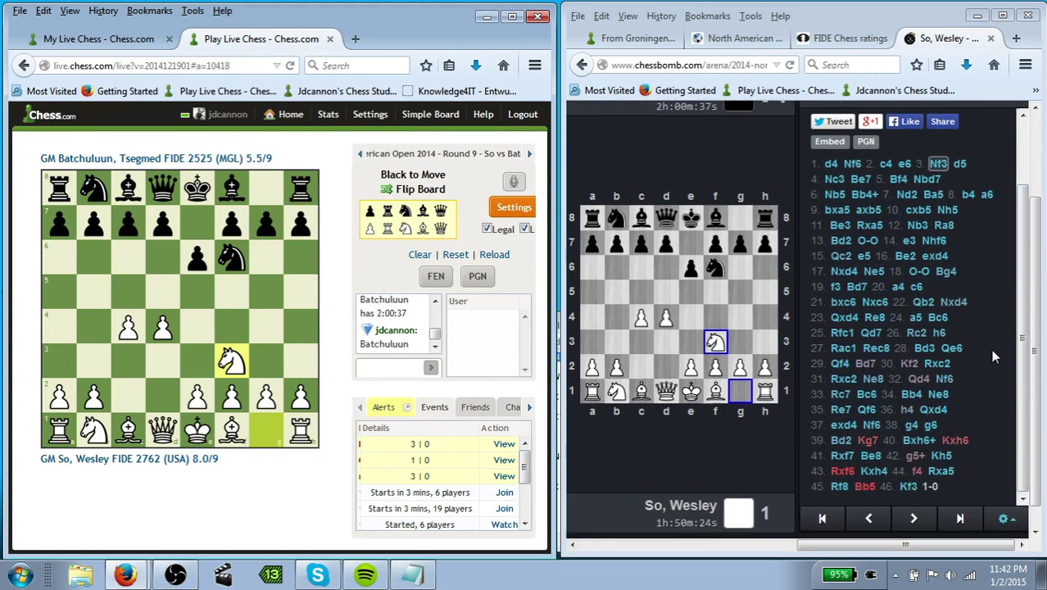
left_click(924, 502)
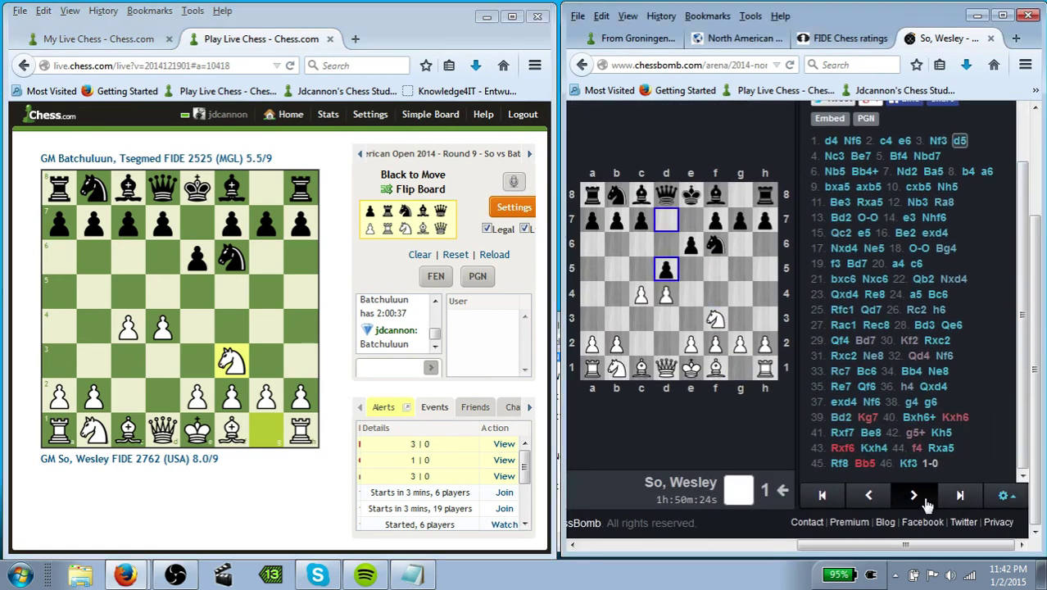
left_click(924, 501)
left_click(925, 502)
left_click(925, 502)
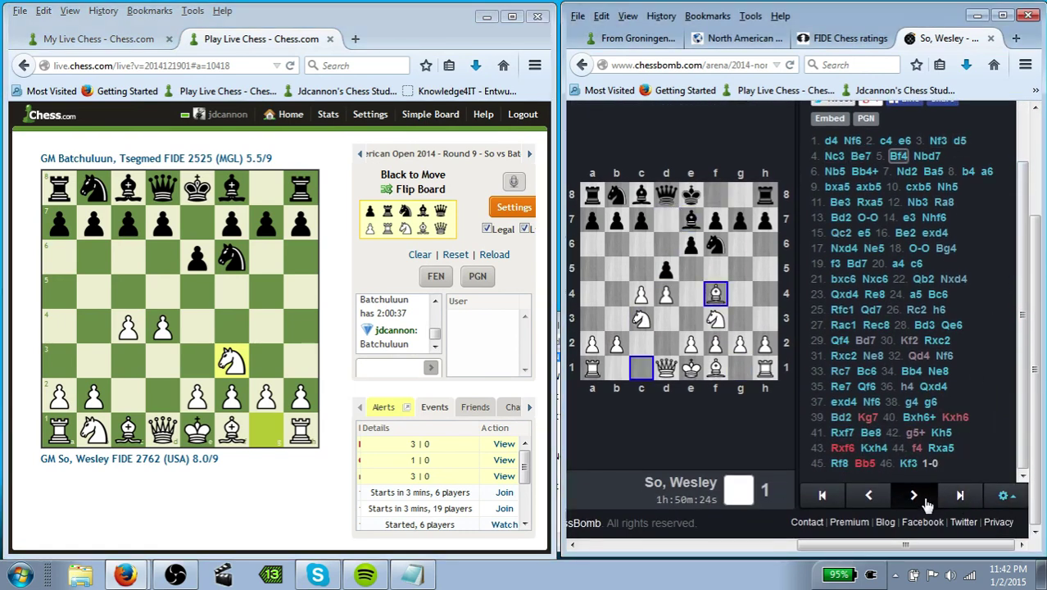
scroll(908, 251, "up", 1)
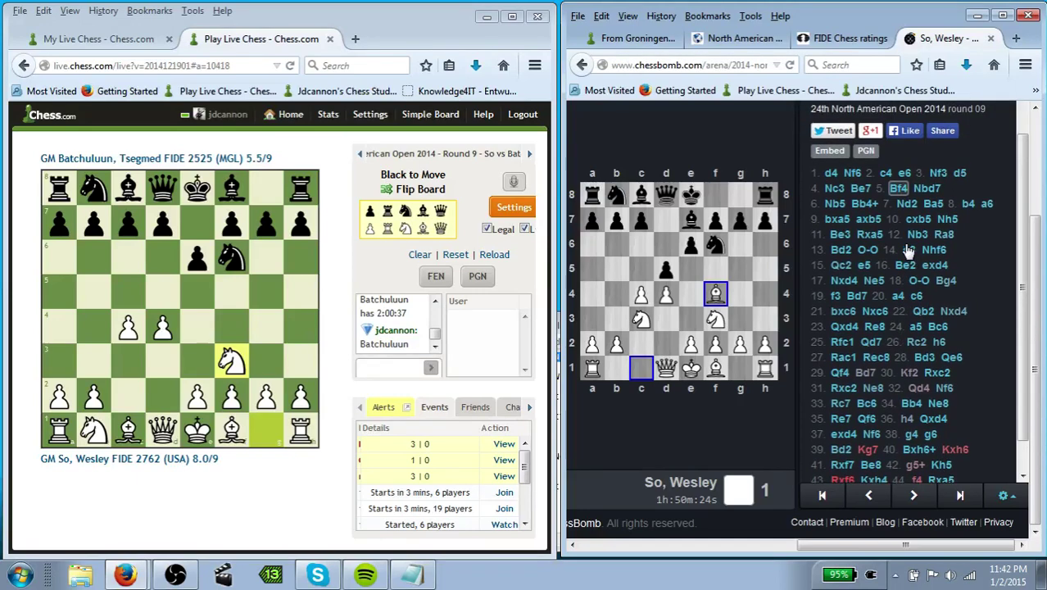
scroll(908, 250, "up", 3)
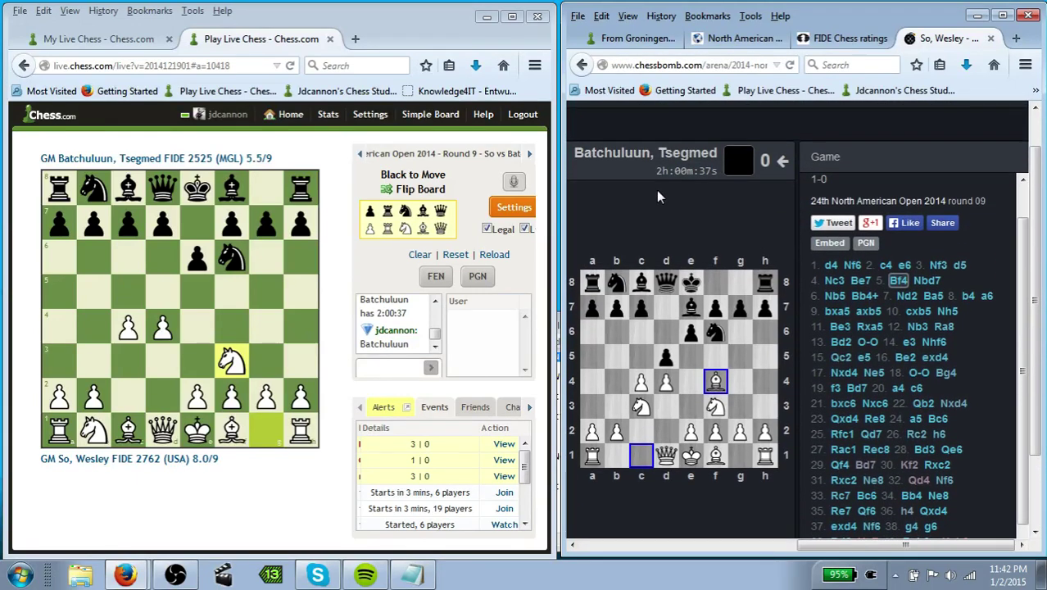
scroll(704, 196, "down", 3)
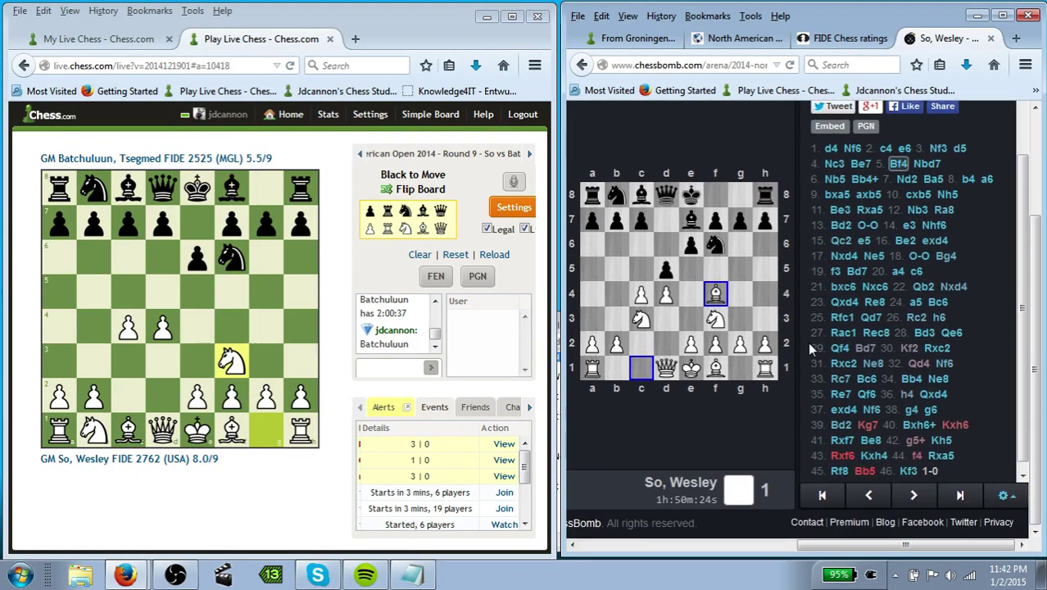
scroll(811, 350, "down", 1)
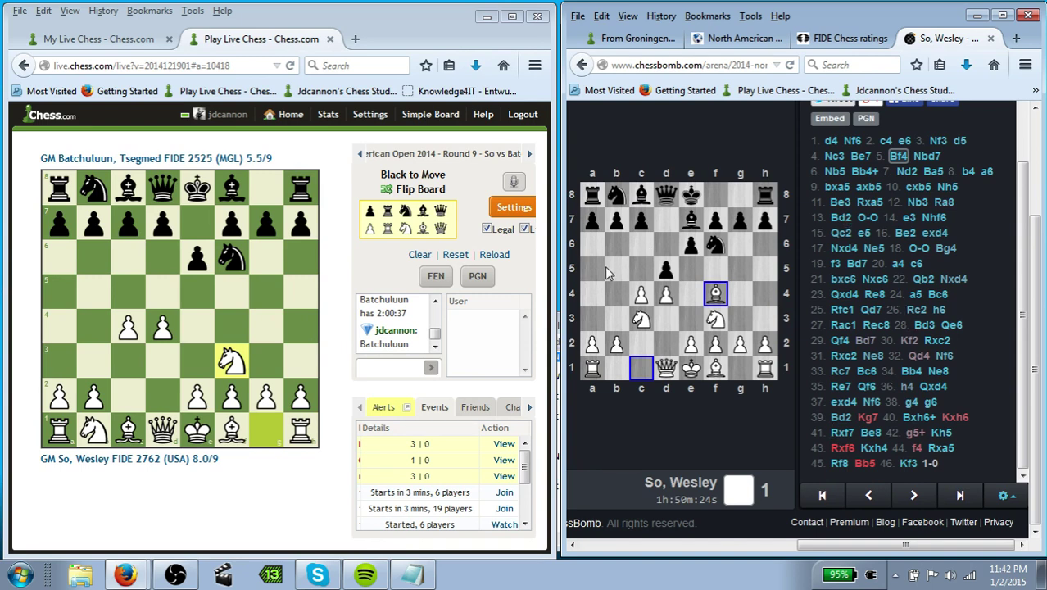
Maximize the Live Chess window and append "- So Wins 1-0" to the title in the Analysis Board Settings
left_click(512, 17)
left_click(515, 202)
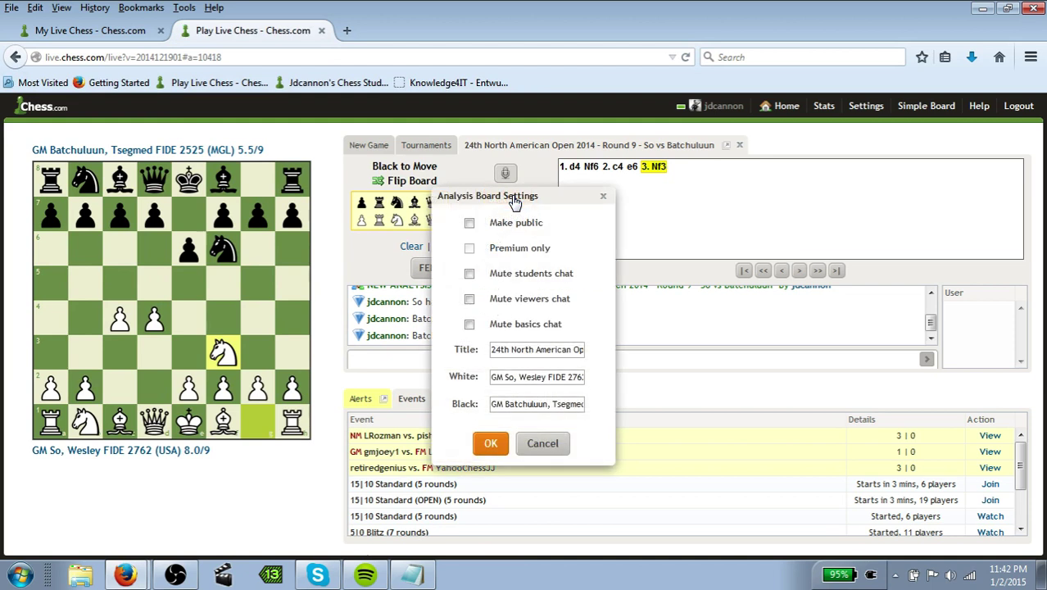
left_click(548, 349)
key("Right")
key("Right")
key("Right")
key("Right")
key("Right")
key("Right")
key("Right")
key("Right")
key("Right")
key("Right")
key("Right")
key("Right")
key("Right")
key("Right")
key("Right")
key("Right")
key("Right")
key("Right")
key("Right")
key("Right")
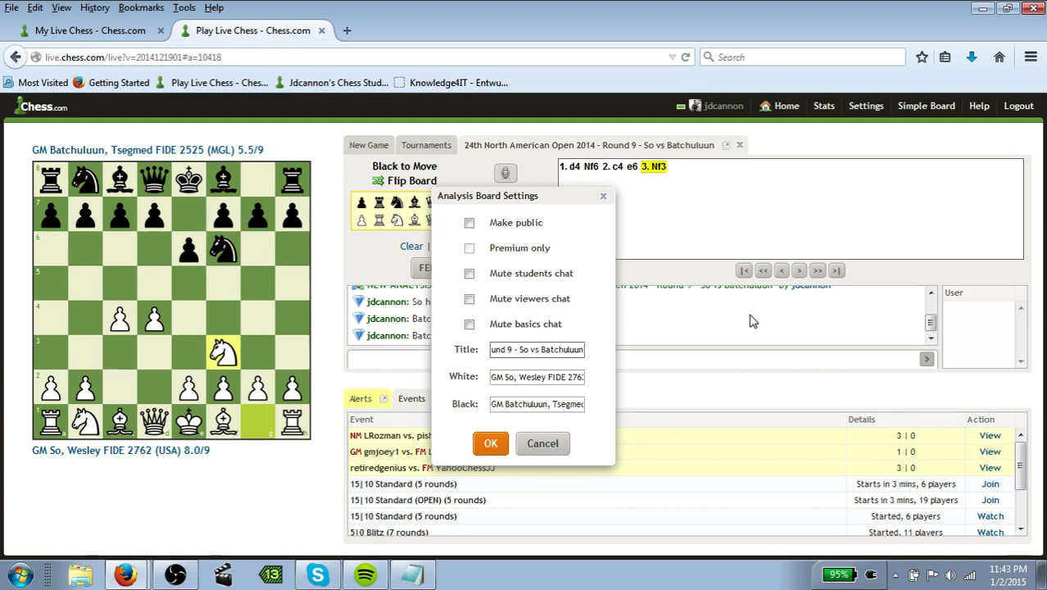
type("- So Wins 0")
key("BackSpace")
type("1-0")
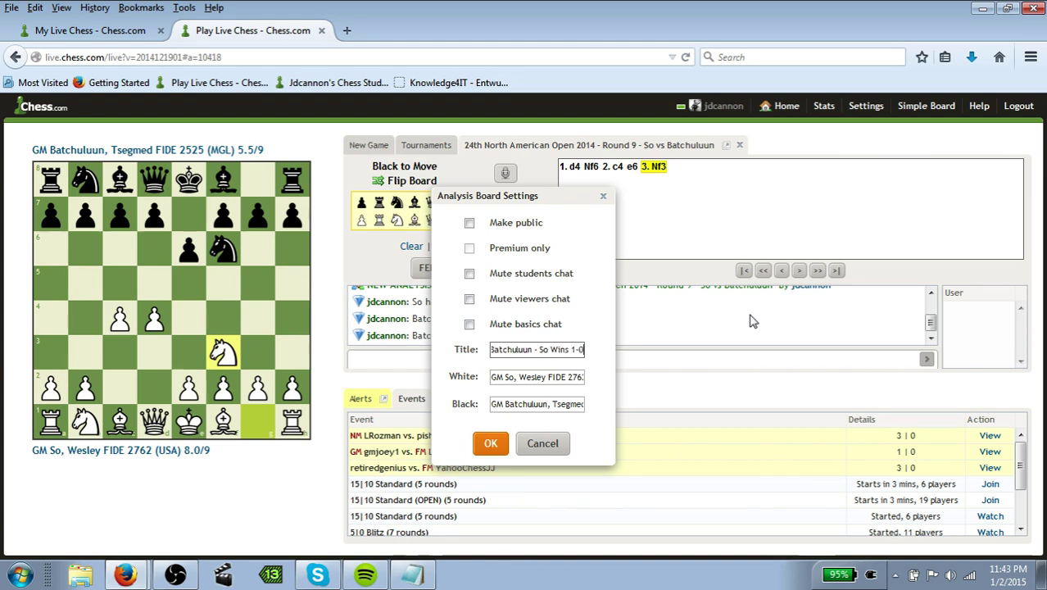
Append "- Wins 1" to the White player's name line in the Analysis Board Settings
left_click(550, 377)
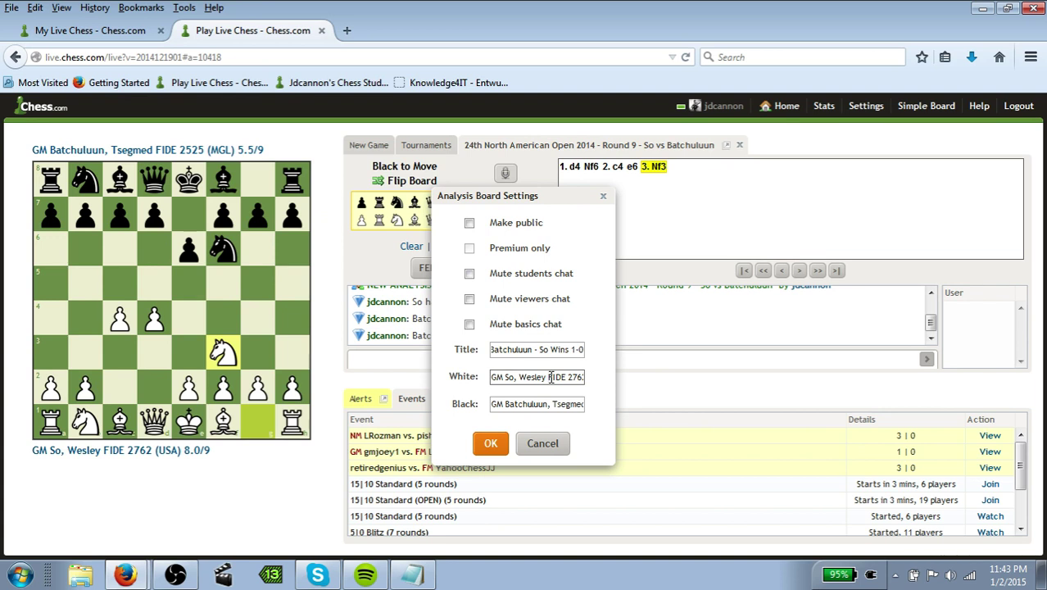
key("Right")
key("Right")
key("Right")
key("Right")
key("Right")
key("Right")
key("Right")
key("Right")
key("Right")
key("Right")
key("Right")
key("Right")
key("Right")
key("Right")
key("Right")
key("Right")
key("Right")
key("Right")
key("Right")
key("Right")
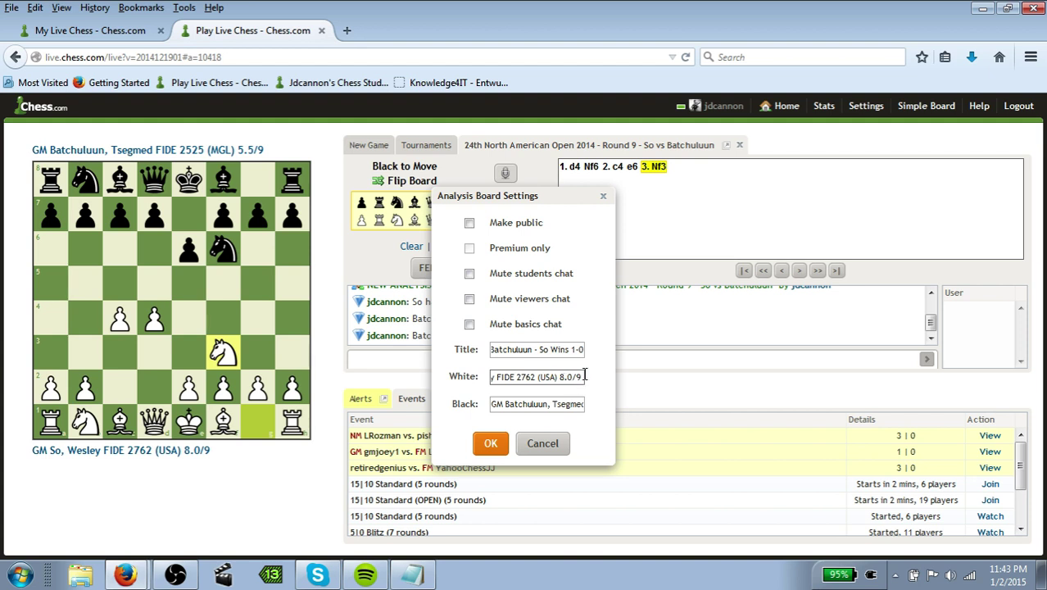
type("- Wins")
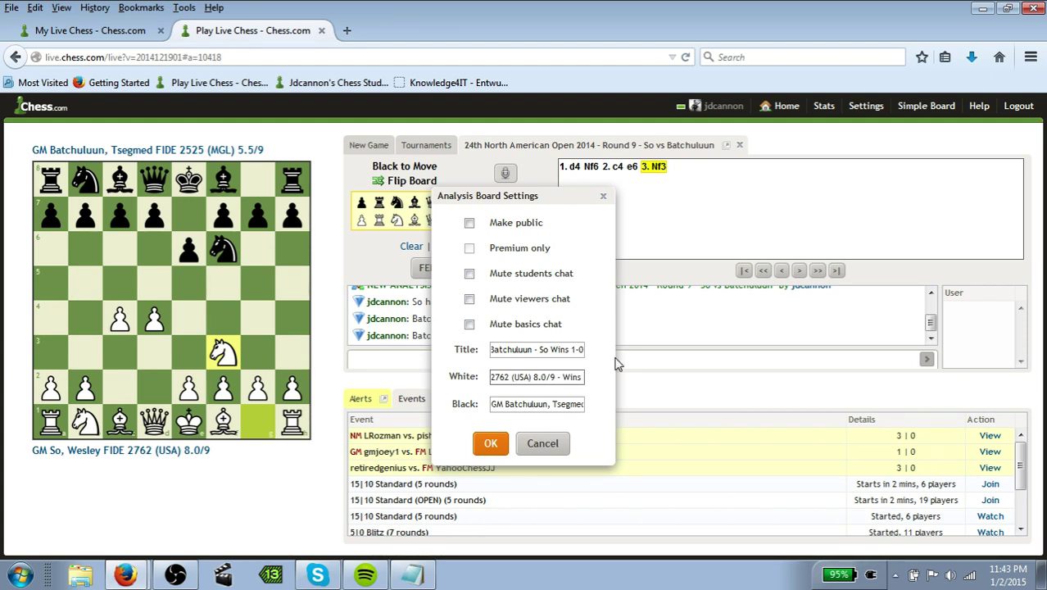
type(" 1")
Append "- Loses 0" to the Black player's name line and save the Analysis Board Settings
left_click(576, 401)
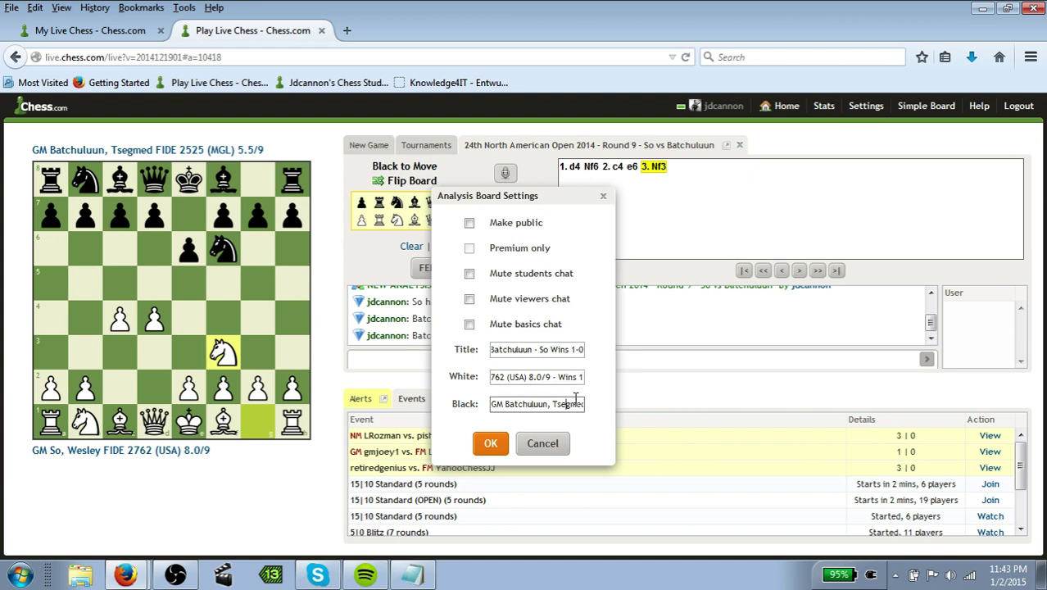
key("Right")
key("Right")
key("Right")
key("Right")
key("Right")
key("Right")
key("Right")
key("Right")
key("Right")
key("Right")
key("Right")
key("Right")
key("Right")
key("Right")
key("Right")
key("Right")
key("Right")
key("Right")
key("Right")
key("Right")
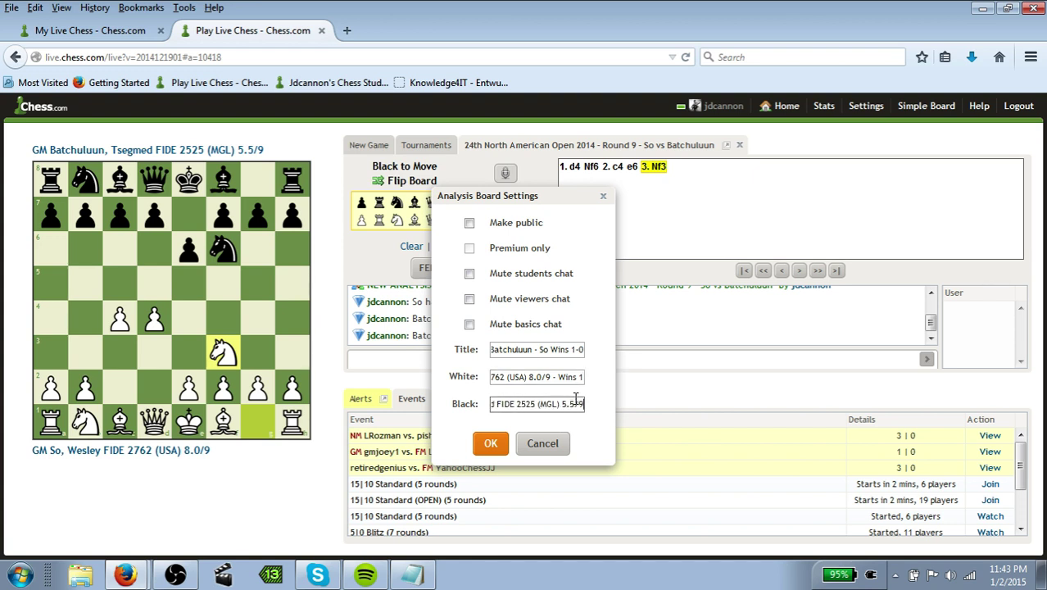
type("- Lose")
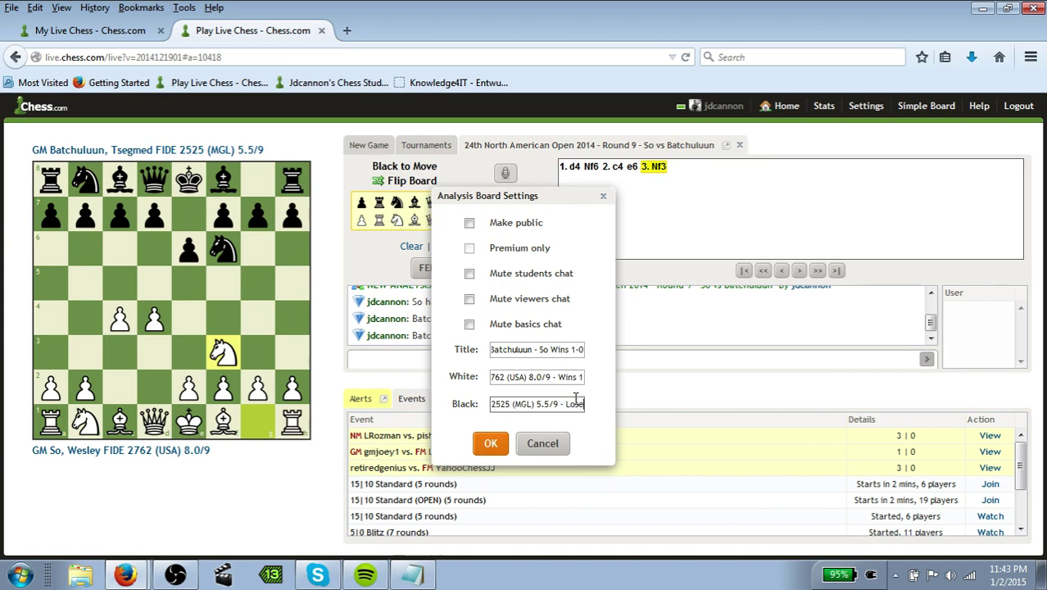
type("s")
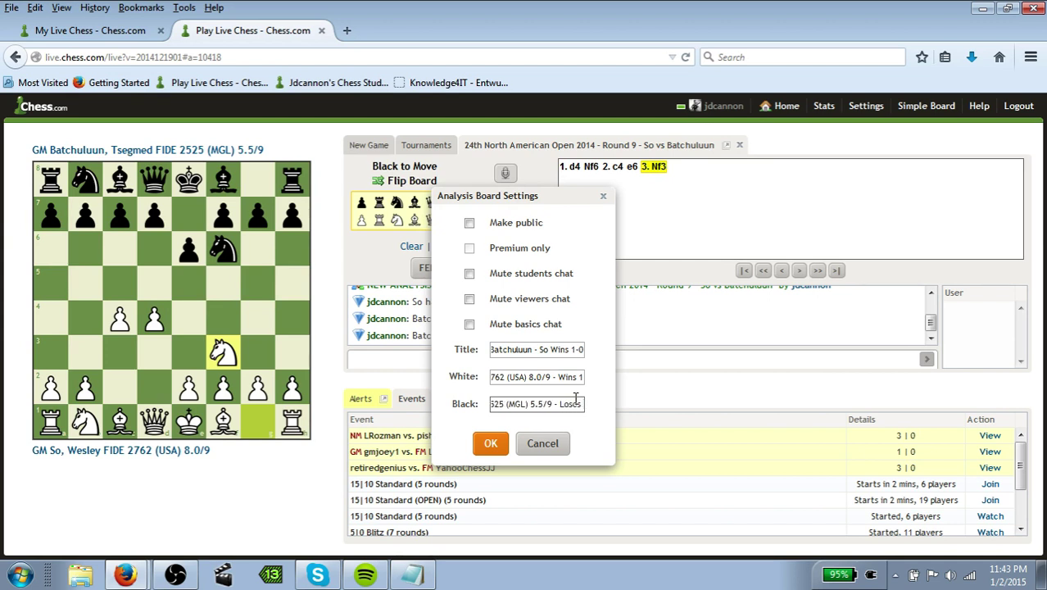
type(" 0")
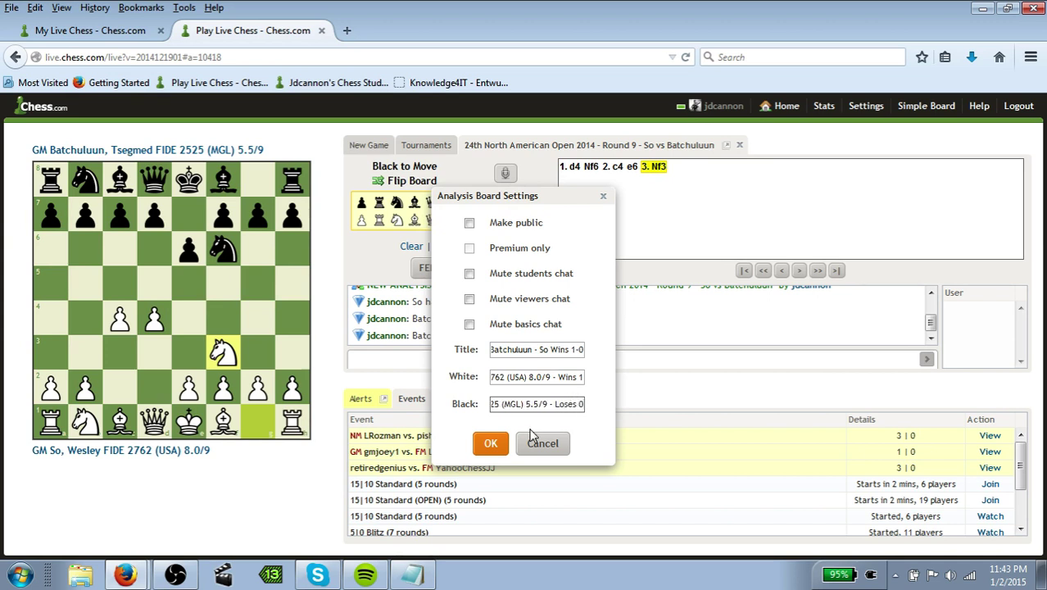
left_click(493, 446)
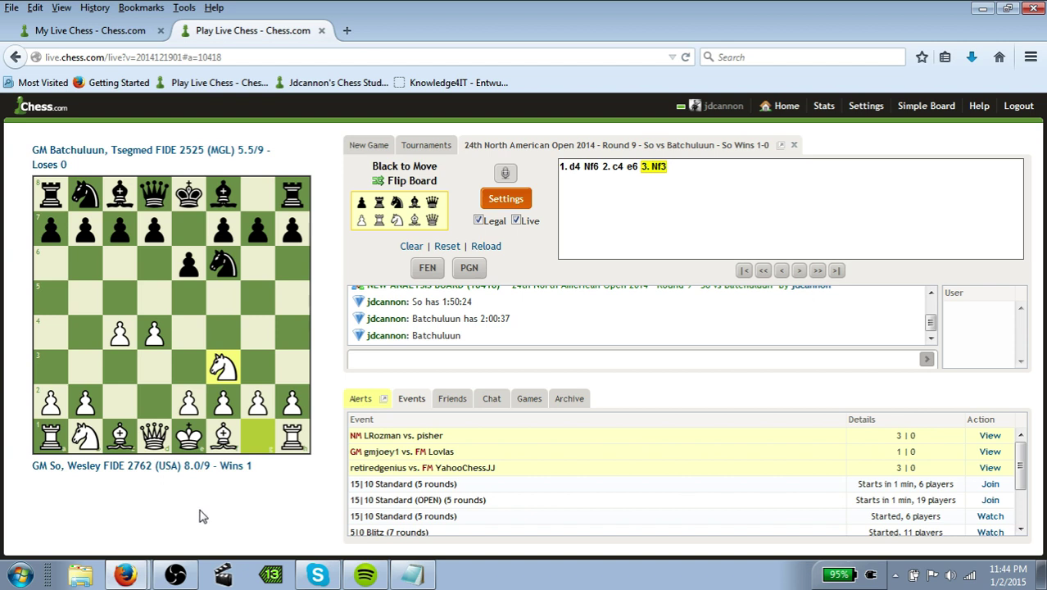
left_click(176, 575)
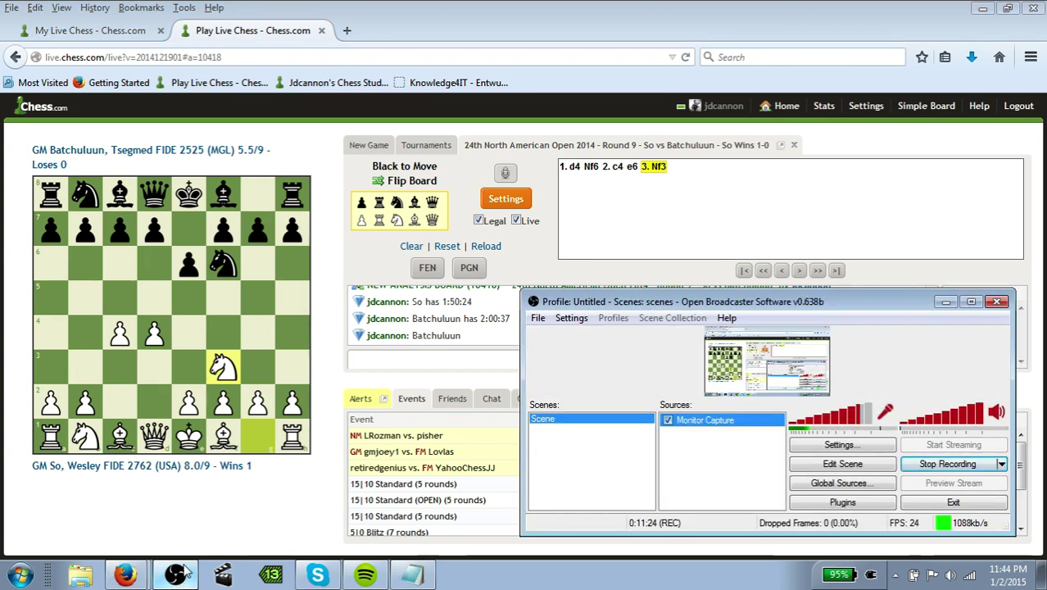